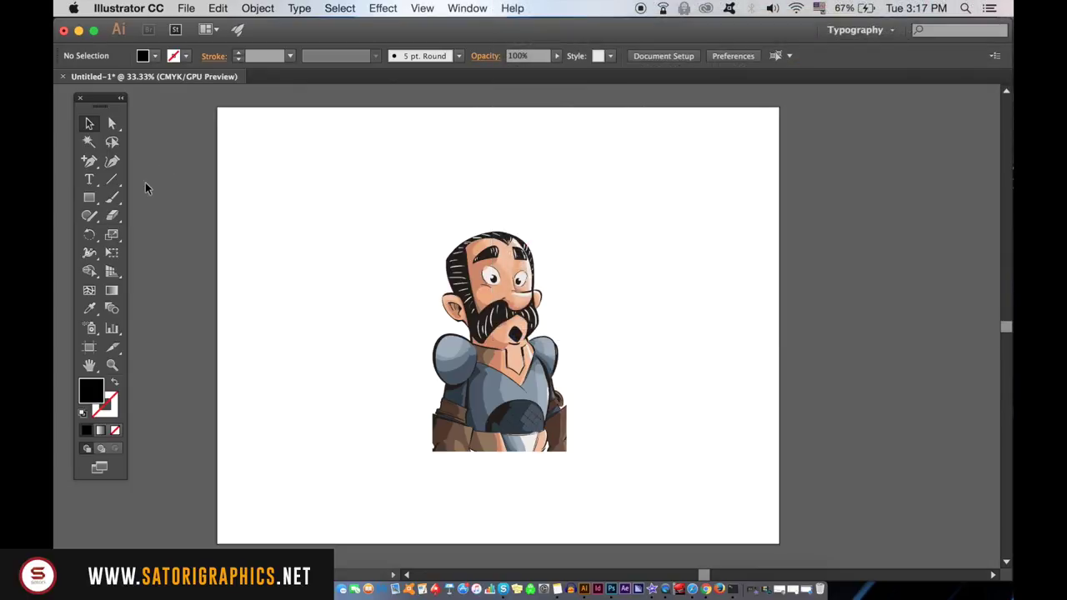
Step: Draw a large area type frame over the artboard and paste the filler text into it
{"action": "left_click", "coordinate": [90, 181]}
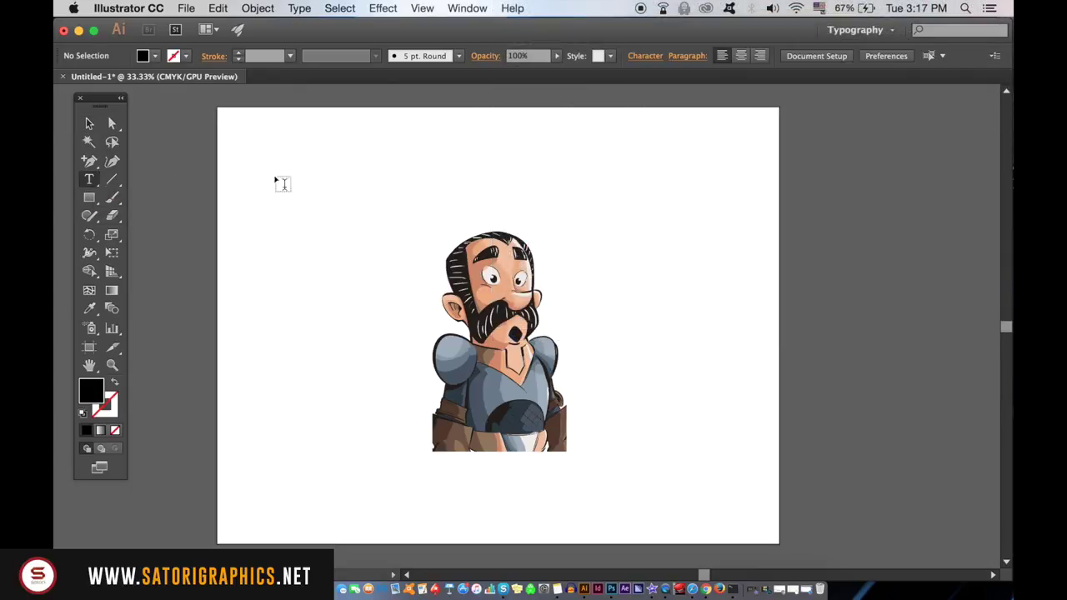
{"action": "left_click_drag", "start_coordinate": [287, 149], "coordinate": [732, 509]}
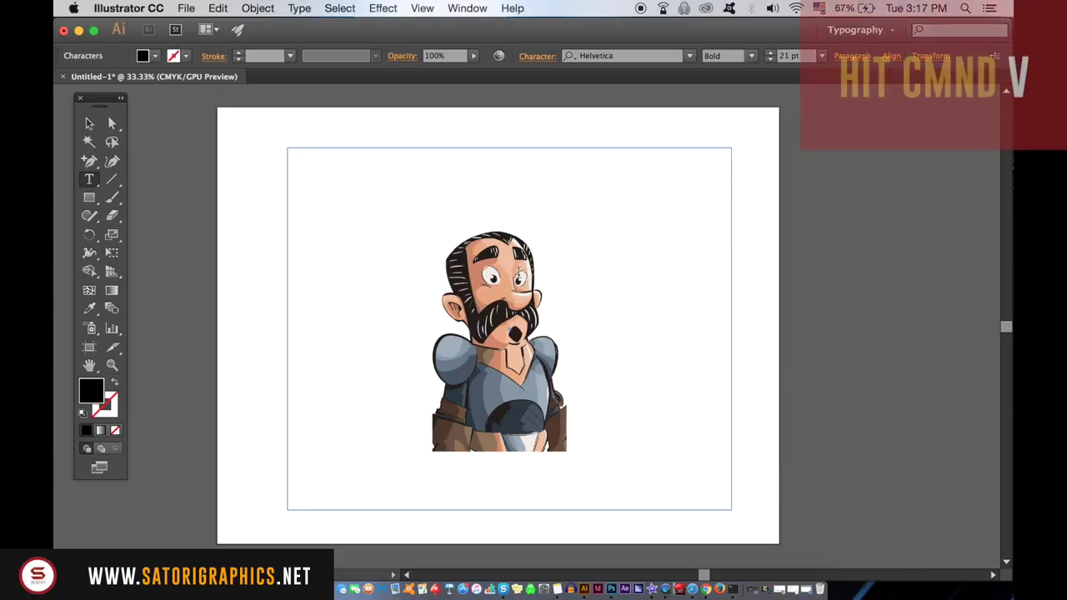
{"action": "key", "text": "super"}
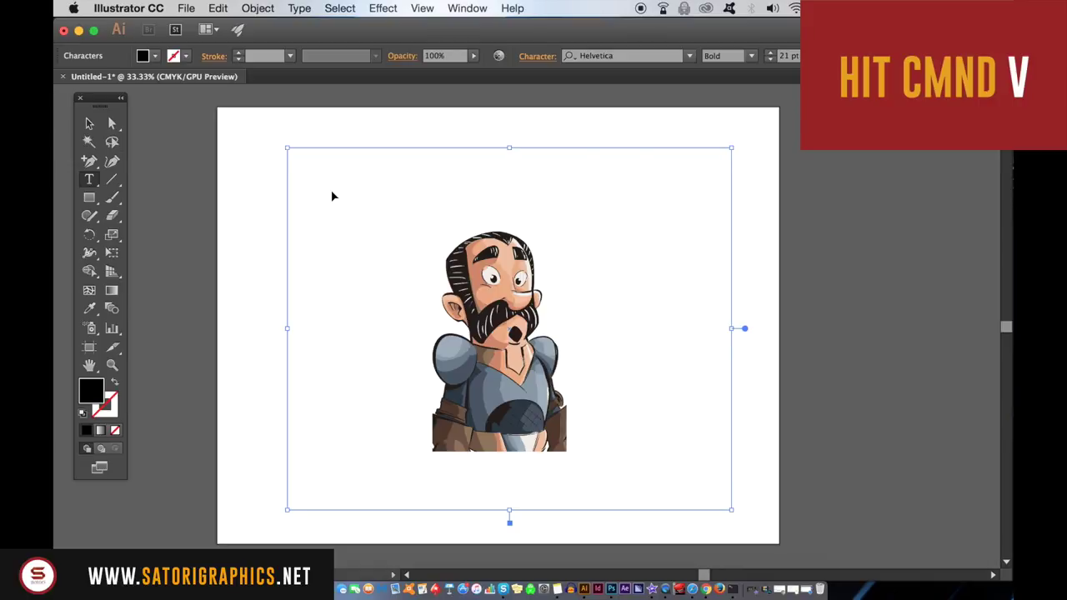
{"action": "key", "text": "super+v"}
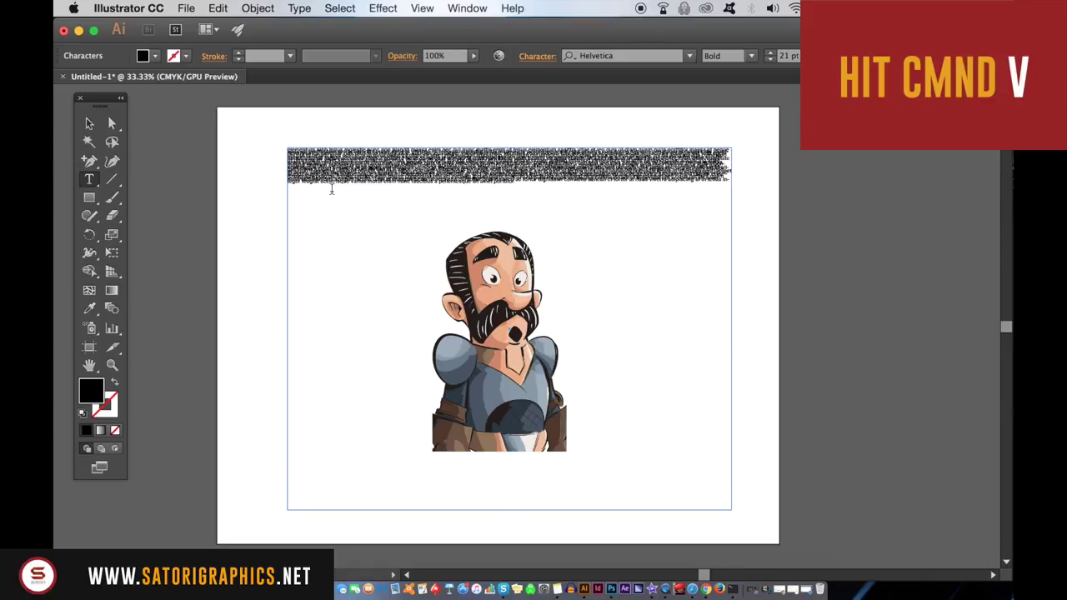
{"action": "left_click", "coordinate": [89, 123]}
Step: Select the character and text frame and apply Bring to Front so the character sits over the text
{"action": "left_click", "coordinate": [476, 308]}
{"action": "key", "text": "super+a"}
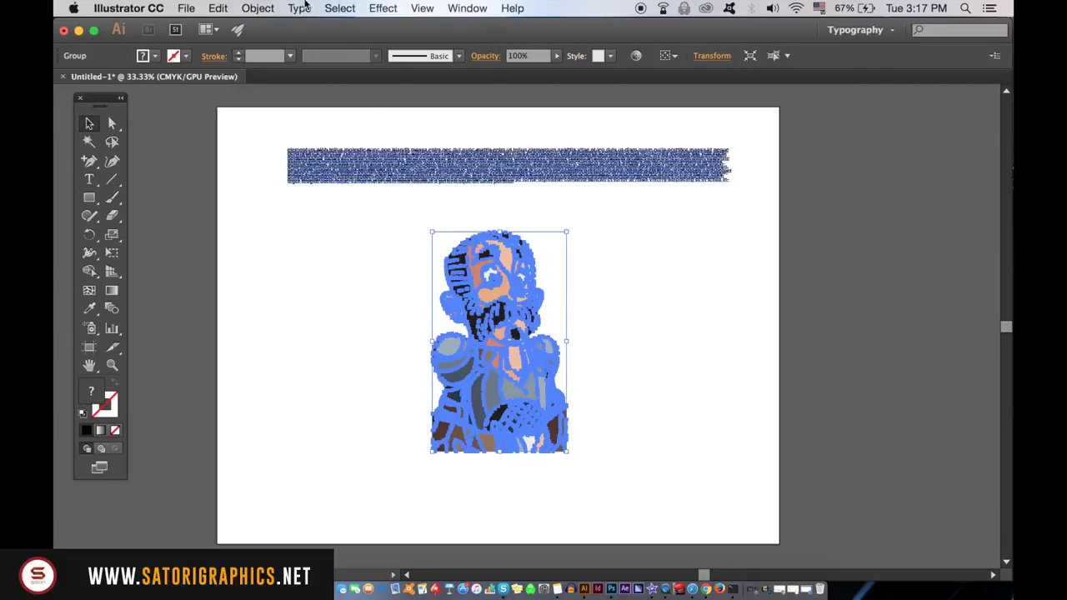
{"action": "left_click", "coordinate": [258, 8]}
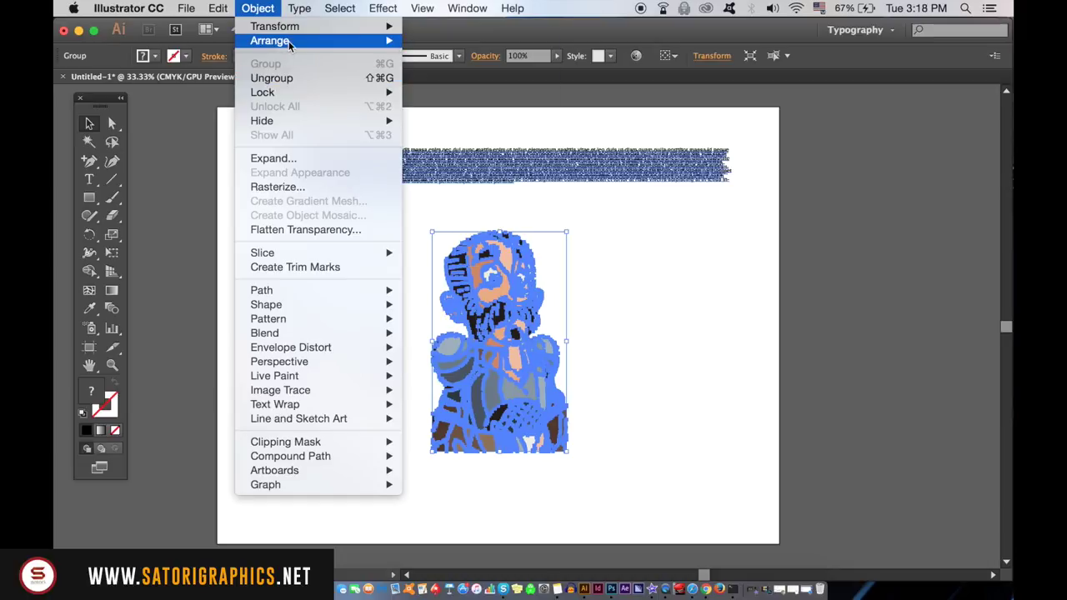
{"action": "mouse_move", "coordinate": [288, 40]}
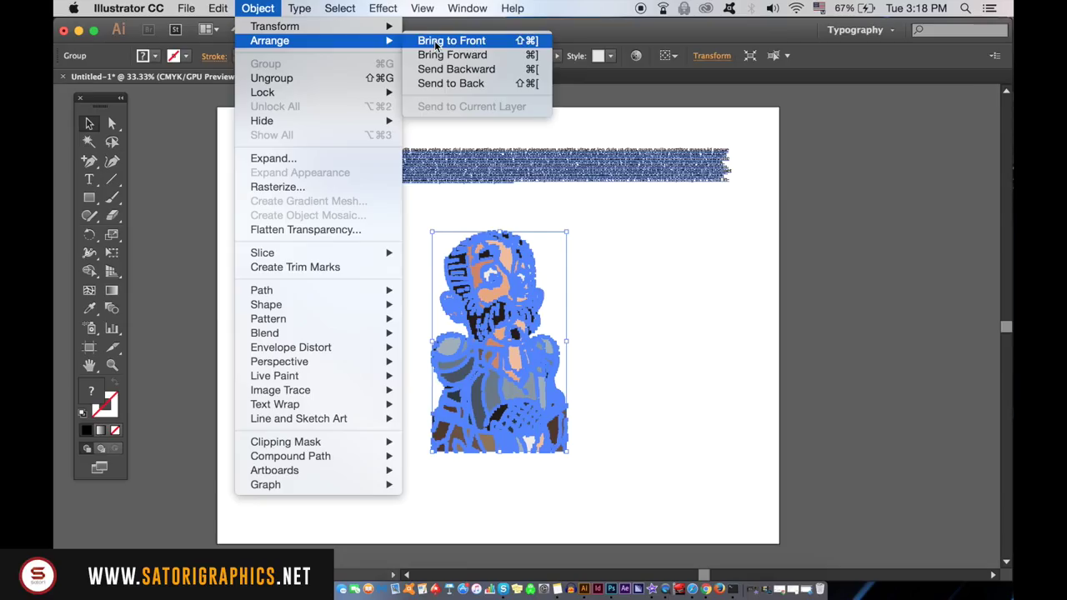
{"action": "left_click", "coordinate": [673, 134]}
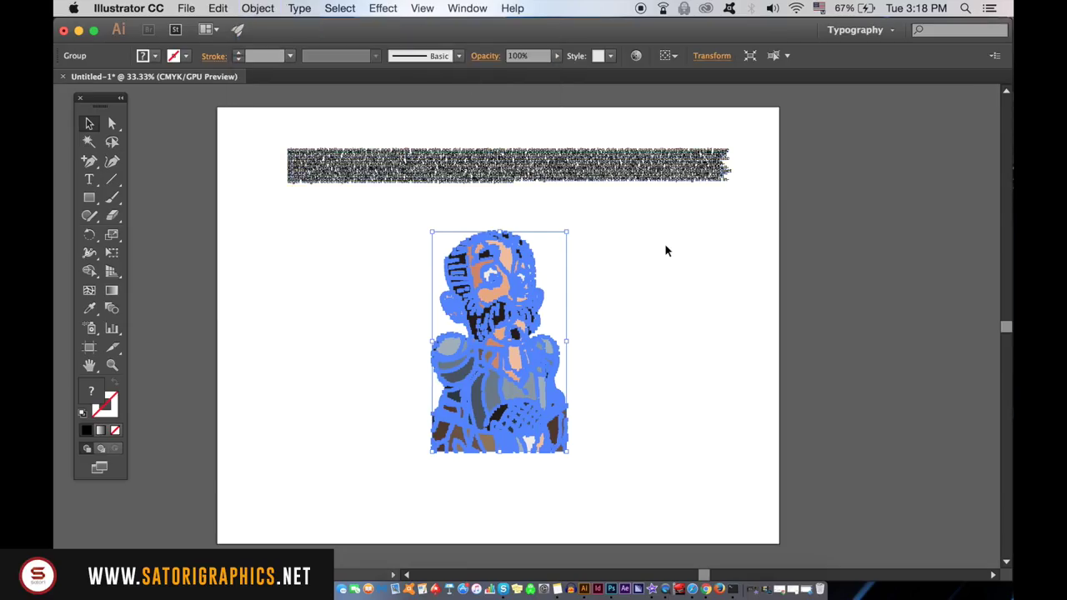
{"action": "left_click", "coordinate": [664, 243]}
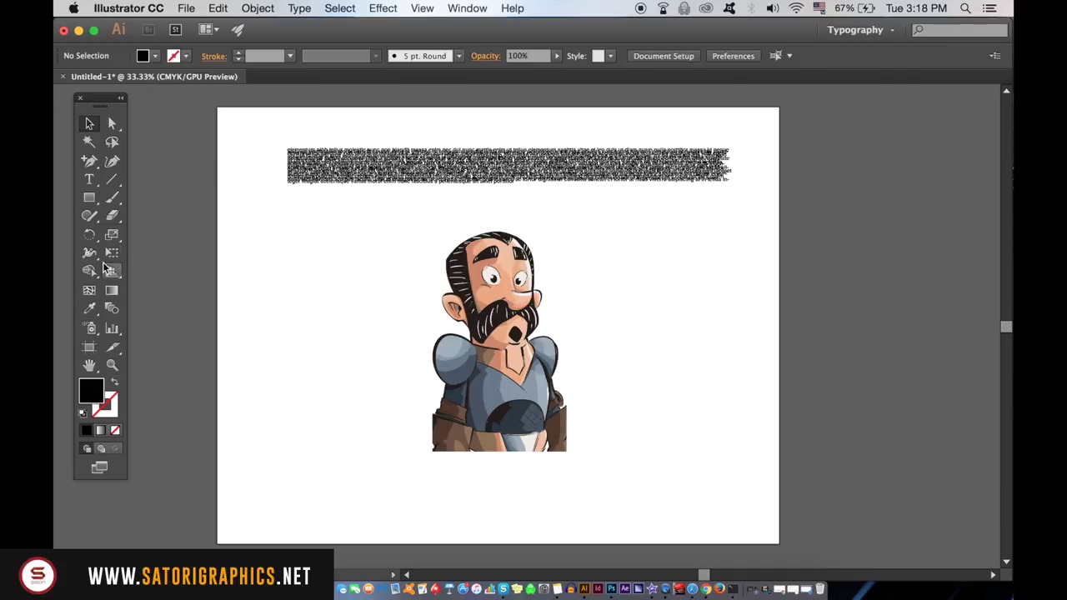
Step: Select all the filler text and set it to Helvetica Regular, tracking 25, Auto leading
{"action": "left_click", "coordinate": [89, 178]}
{"action": "triple_click", "coordinate": [395, 166]}
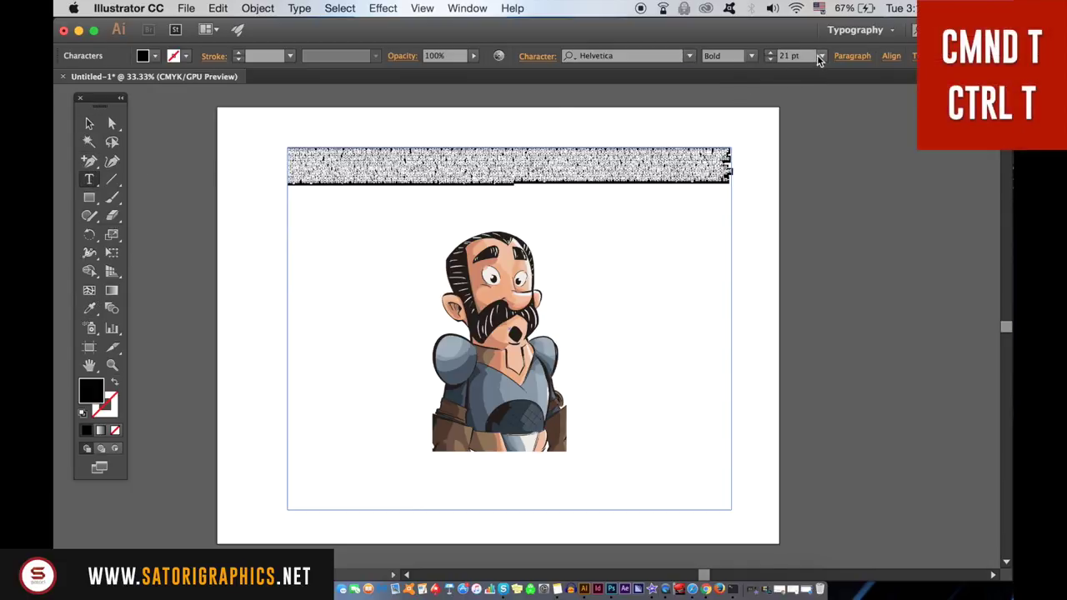
{"action": "key", "text": "super+t"}
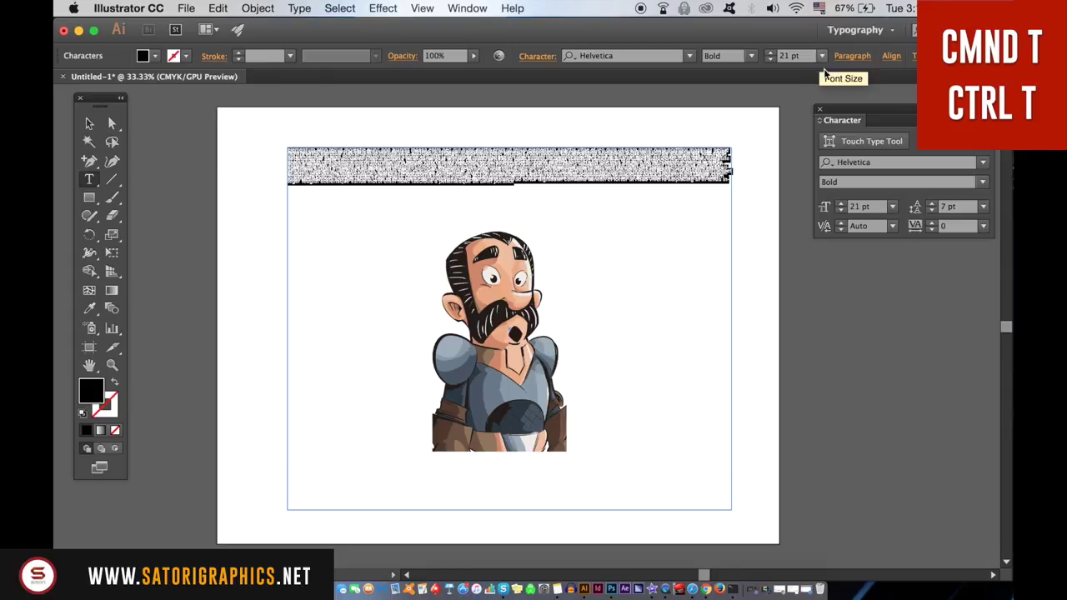
{"action": "left_click", "coordinate": [980, 183]}
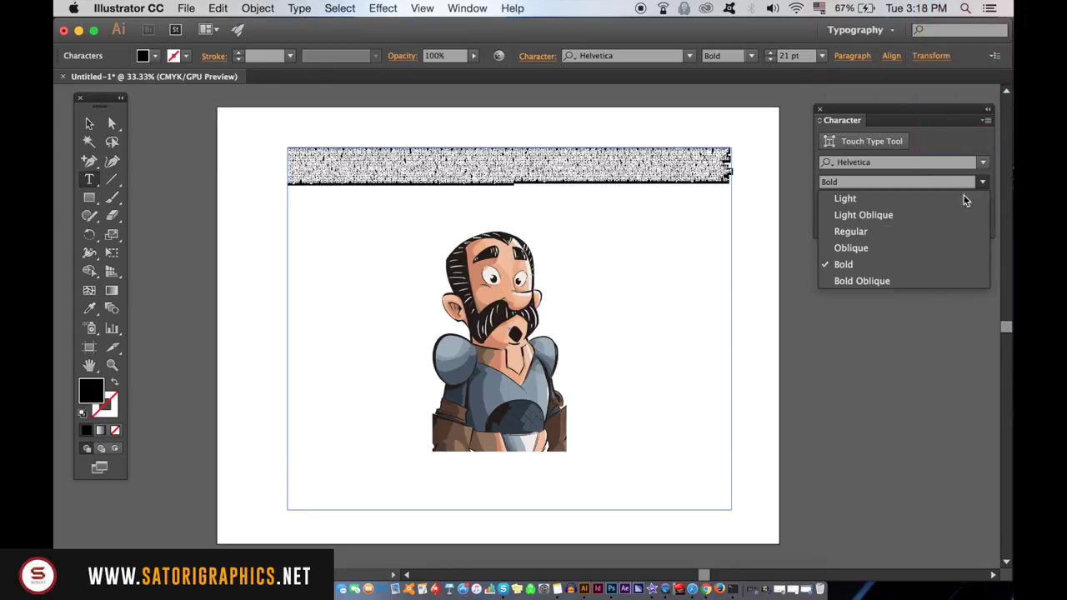
{"action": "left_click", "coordinate": [917, 233]}
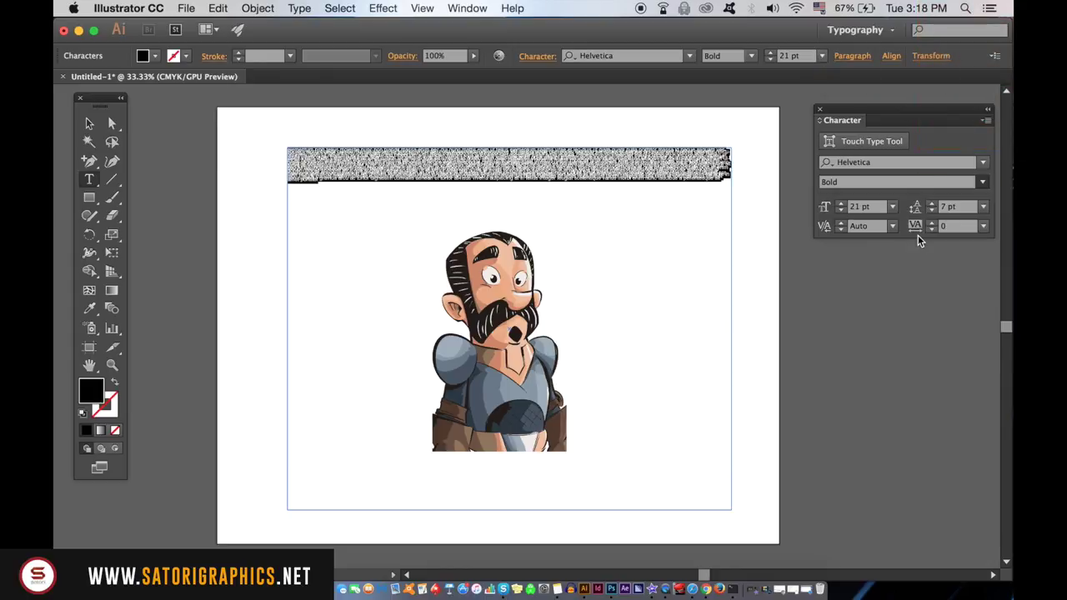
{"action": "left_click", "coordinate": [986, 228]}
{"action": "left_click", "coordinate": [975, 393]}
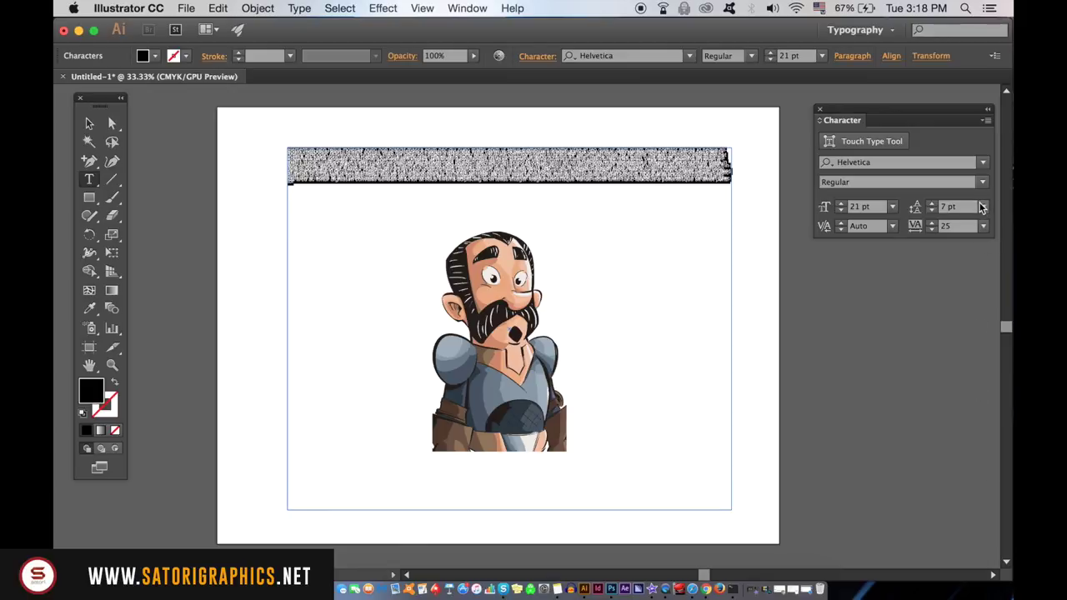
{"action": "left_click", "coordinate": [982, 207]}
{"action": "left_click", "coordinate": [976, 240]}
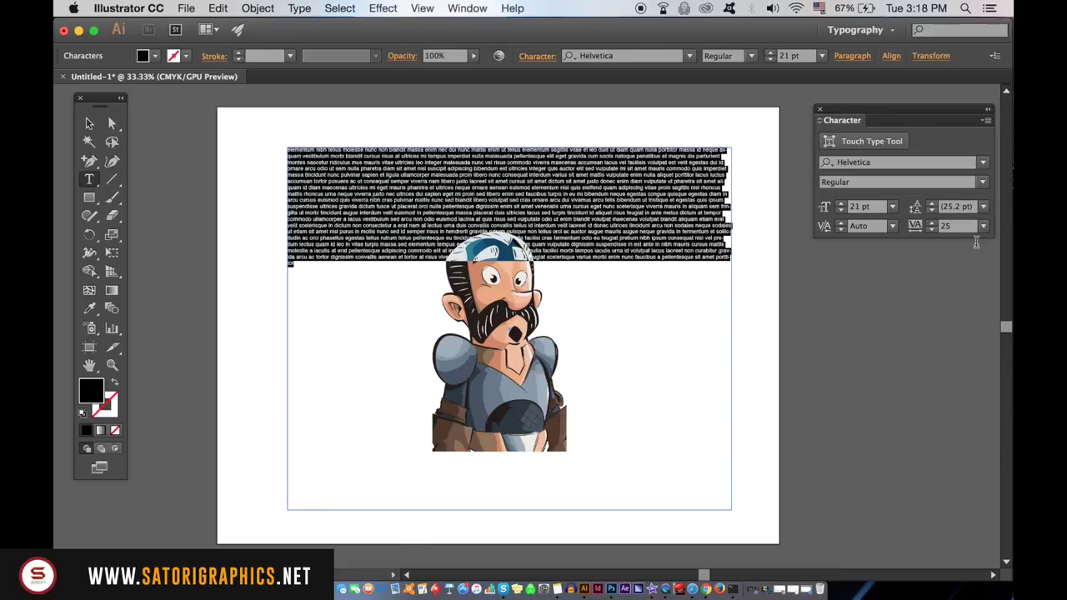
Step: Step the filler text size up to 36 pt so it fills the frame
{"action": "left_click", "coordinate": [841, 208]}
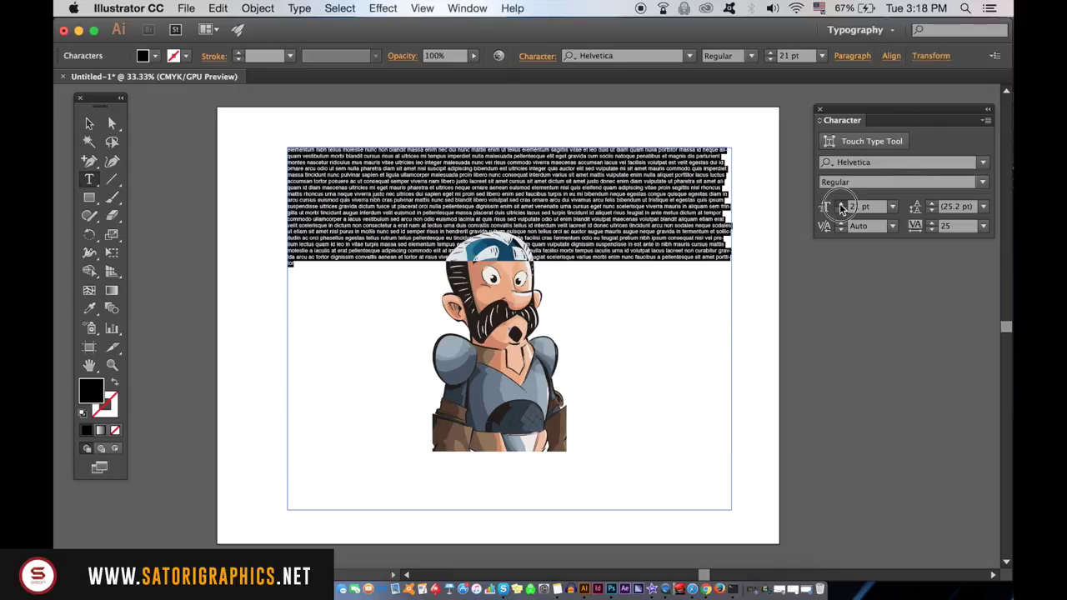
{"action": "left_click", "coordinate": [840, 206]}
{"action": "left_click", "coordinate": [841, 206]}
{"action": "left_click", "coordinate": [841, 205]}
{"action": "left_click", "coordinate": [841, 205]}
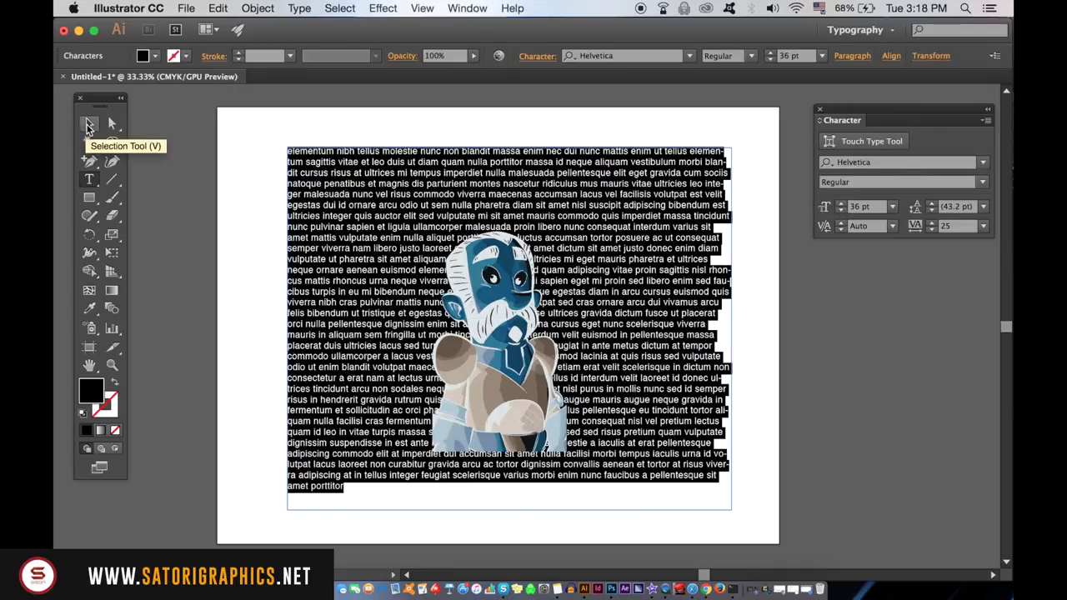
{"action": "left_click", "coordinate": [90, 125]}
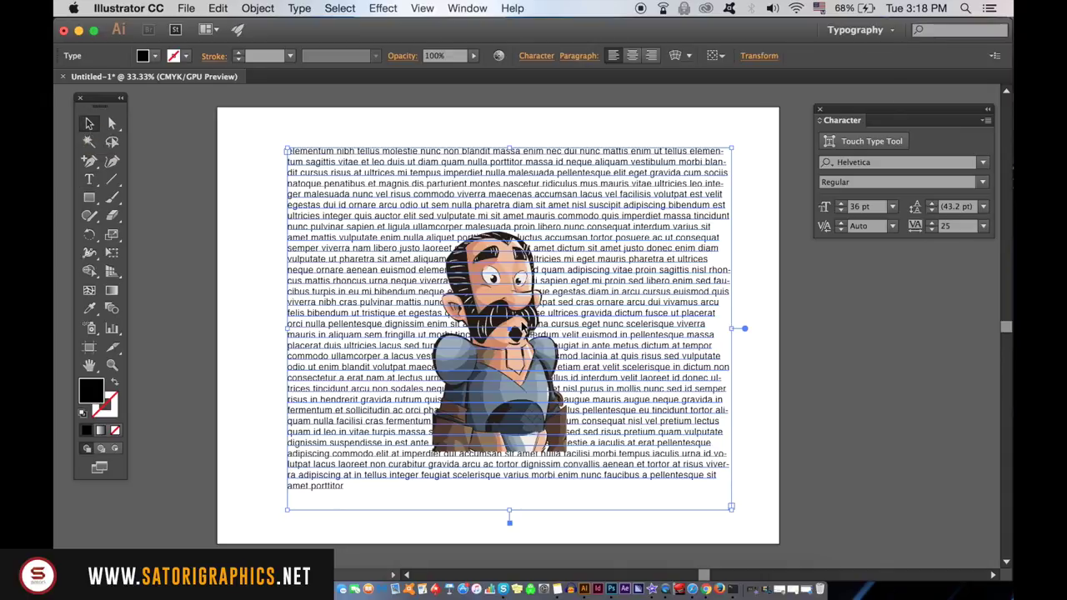
Step: Nudge the character up over the text and confirm a 6 pt text wrap offset
{"action": "left_click", "coordinate": [515, 379]}
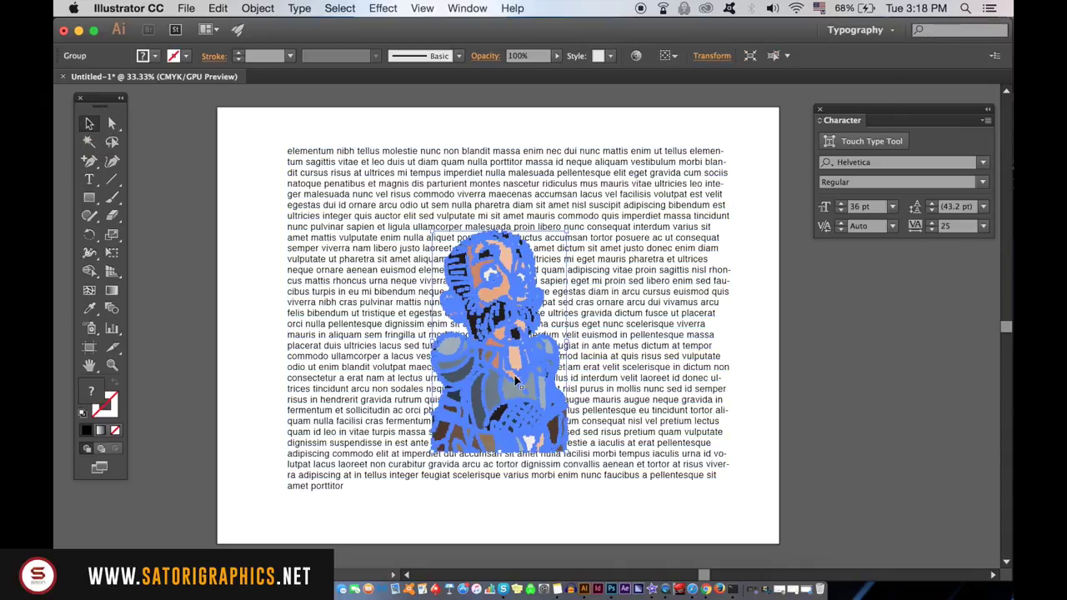
{"action": "left_click_drag", "start_coordinate": [471, 397], "coordinate": [471, 358]}
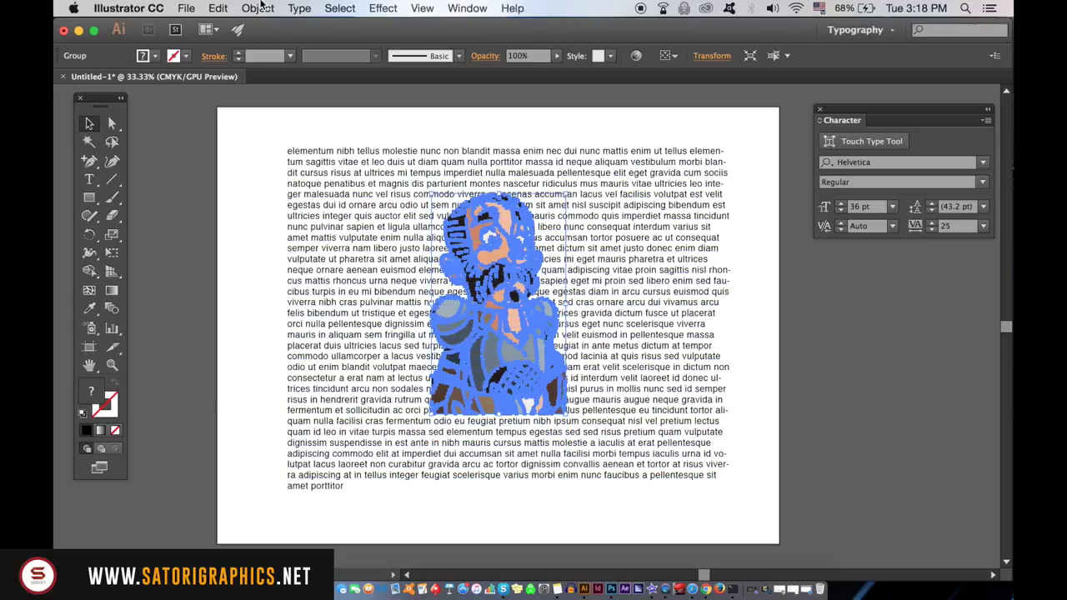
{"action": "left_click", "coordinate": [258, 9]}
{"action": "mouse_move", "coordinate": [338, 406]}
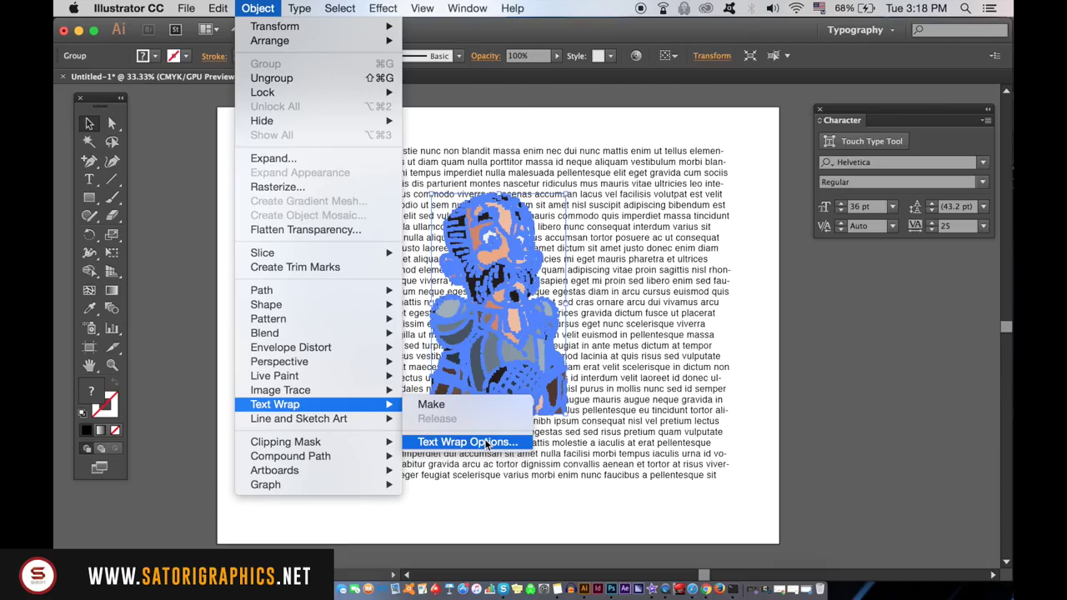
{"action": "left_click", "coordinate": [838, 350]}
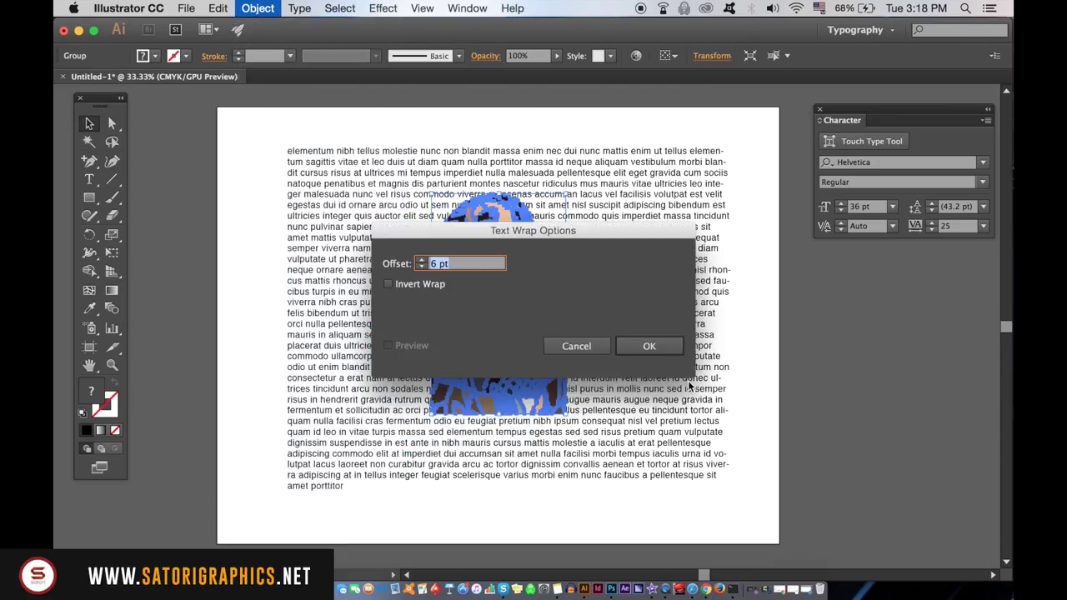
{"action": "left_click_drag", "start_coordinate": [579, 230], "coordinate": [883, 248]}
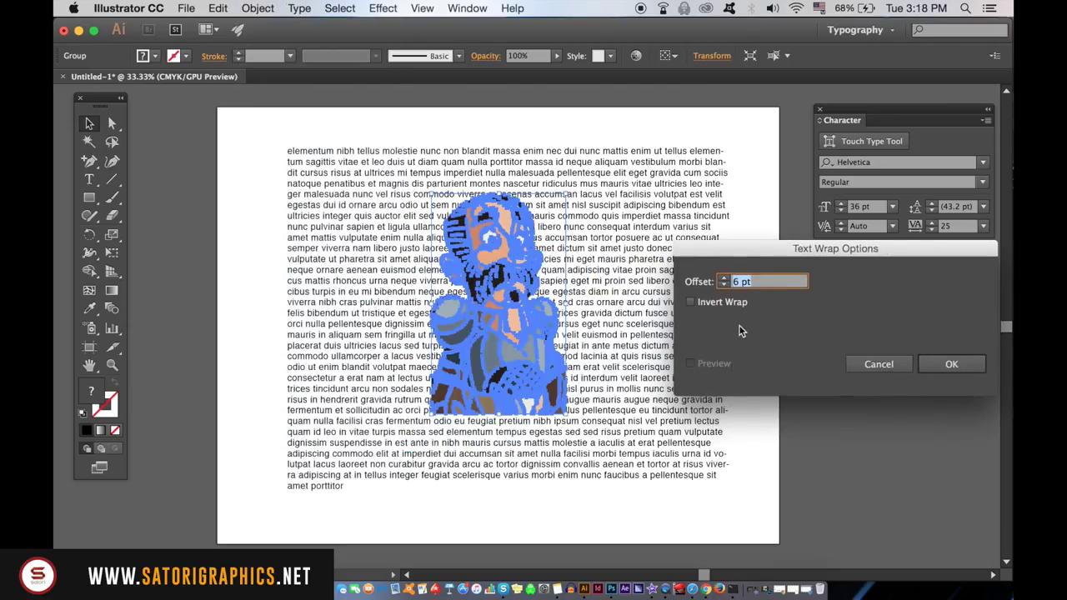
{"action": "left_click", "coordinate": [952, 364]}
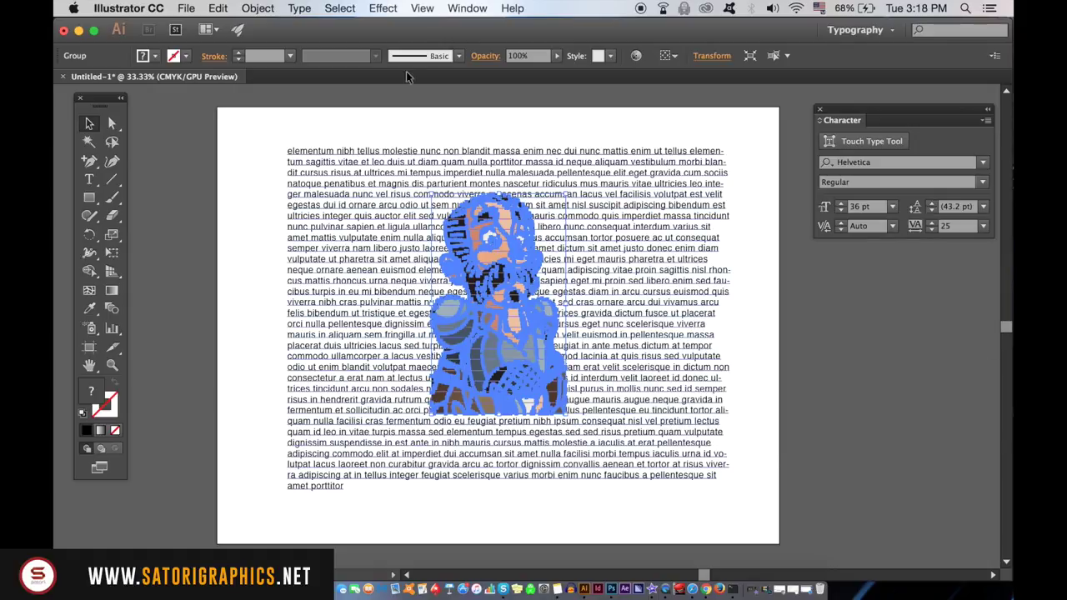
Step: Apply Object > Text Wrap > Make so the filler text flows around the character's outline
{"action": "left_click", "coordinate": [257, 7]}
{"action": "mouse_move", "coordinate": [326, 407]}
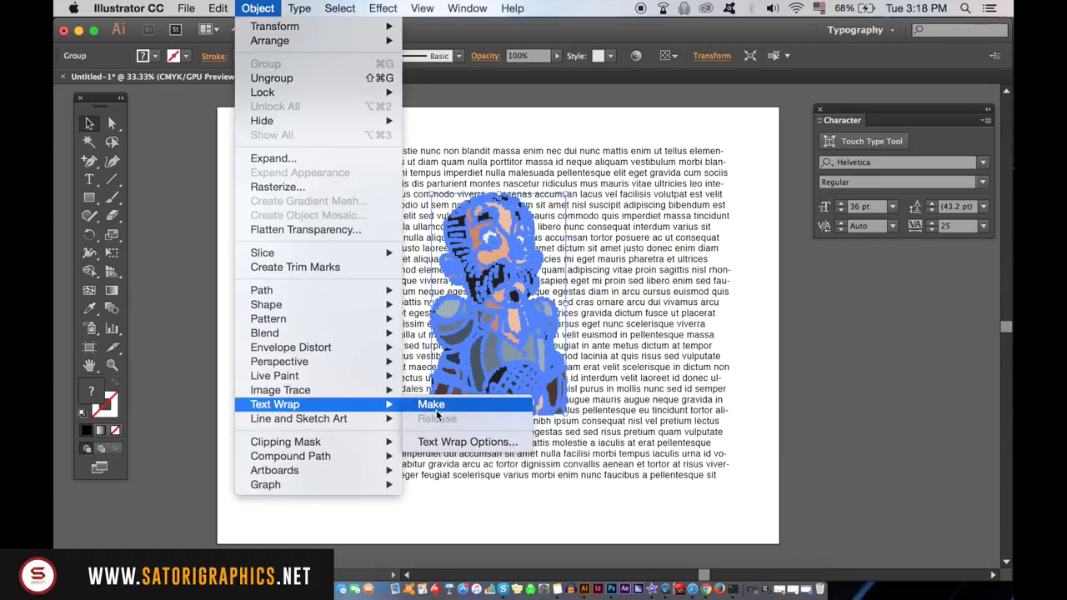
{"action": "left_click", "coordinate": [437, 411]}
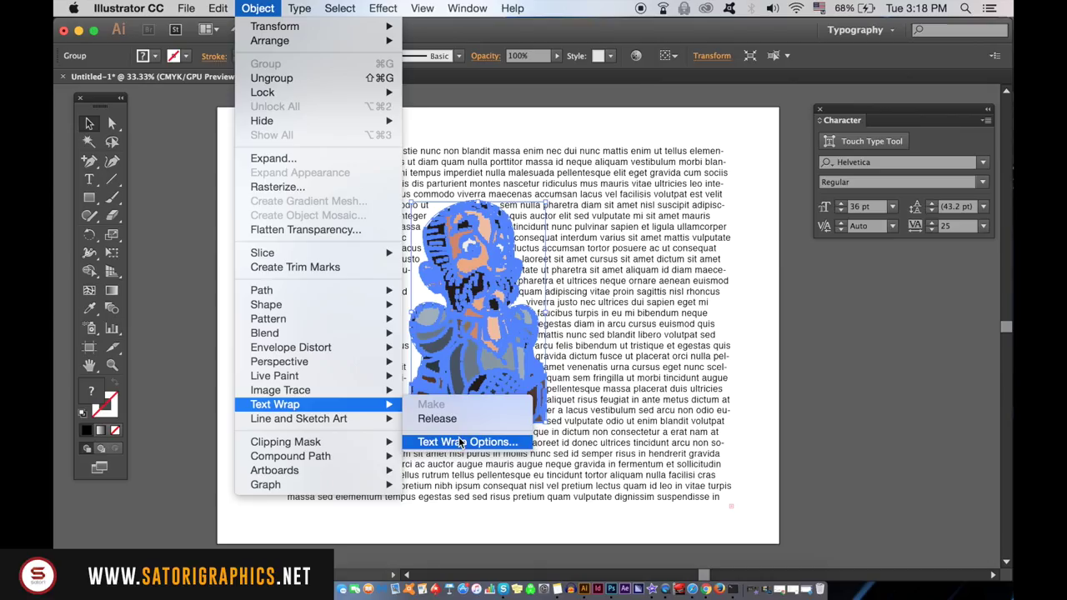
Step: Raise the character's text wrap offset to 40 pt with Preview on, then shift it right
{"action": "left_click", "coordinate": [779, 367]}
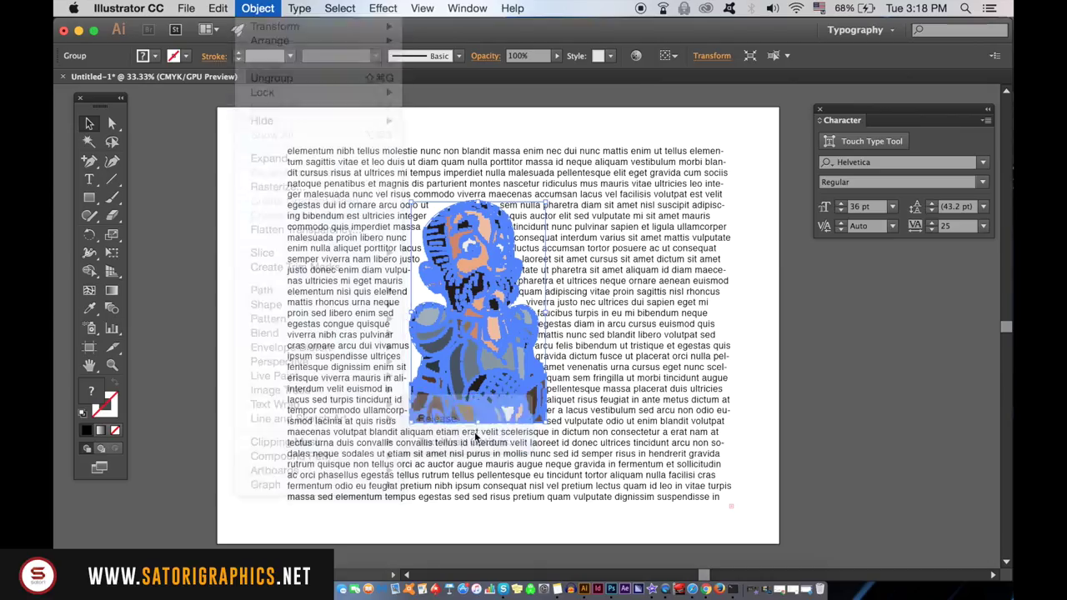
{"action": "left_click", "coordinate": [706, 366]}
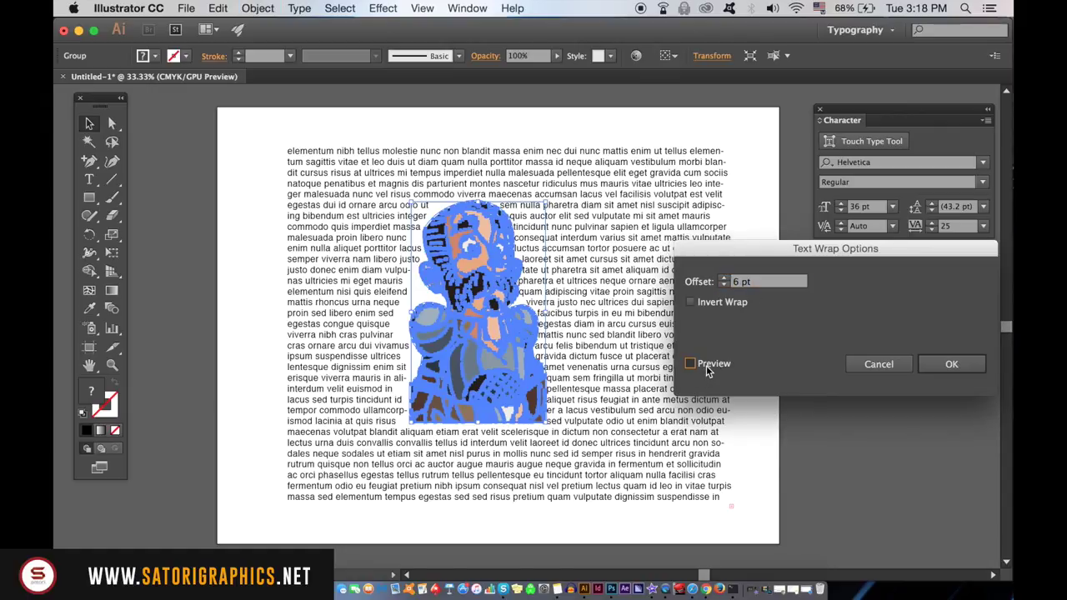
{"action": "left_click", "coordinate": [727, 279]}
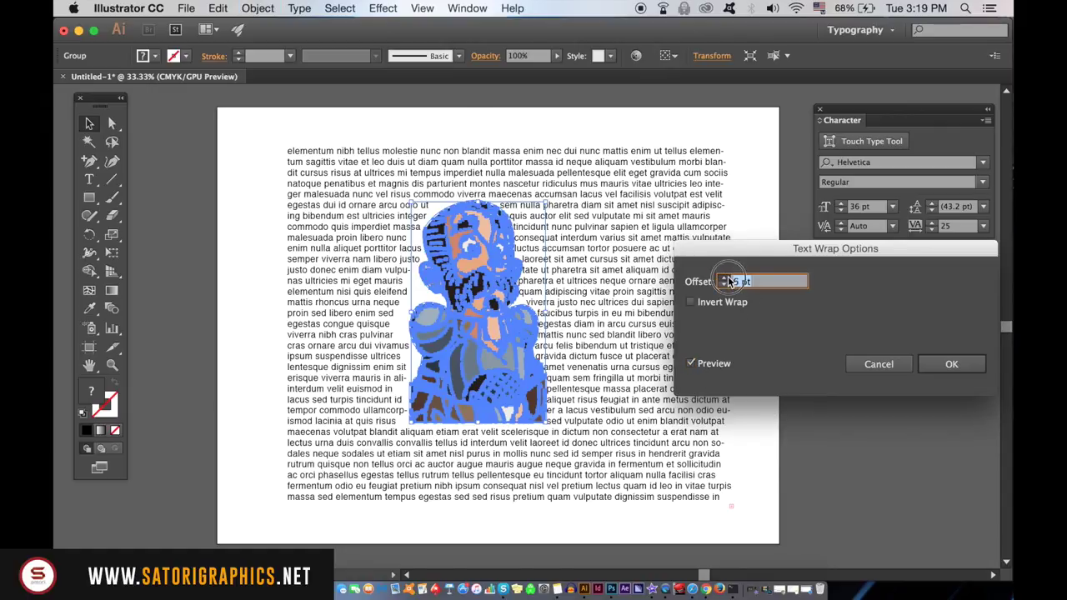
{"action": "left_click", "coordinate": [727, 279]}
{"action": "type", "text": "15"}
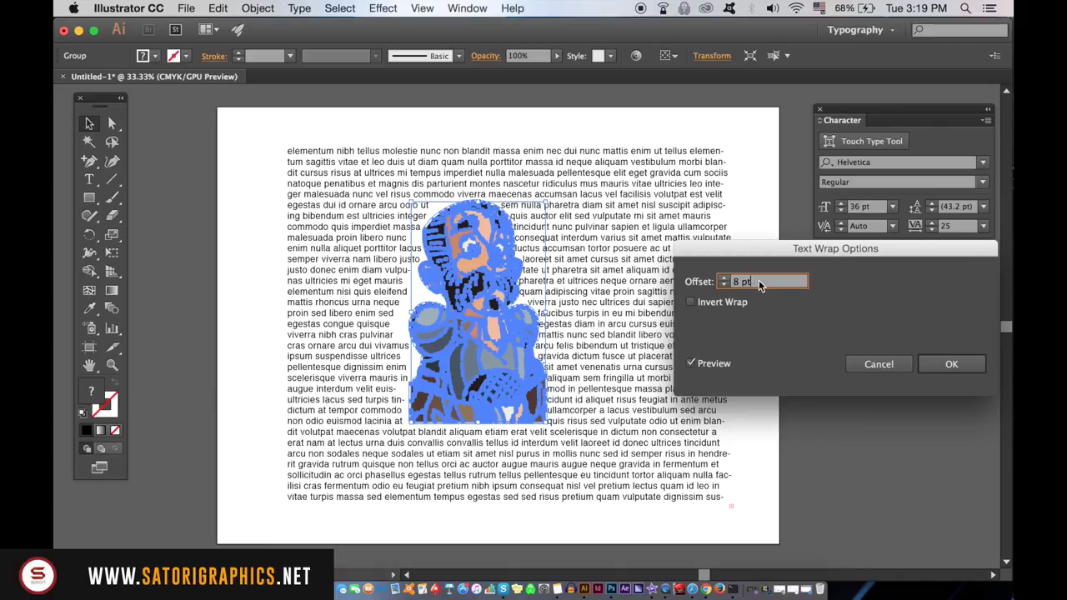
{"action": "key", "text": "Tab"}
{"action": "type", "text": "40"}
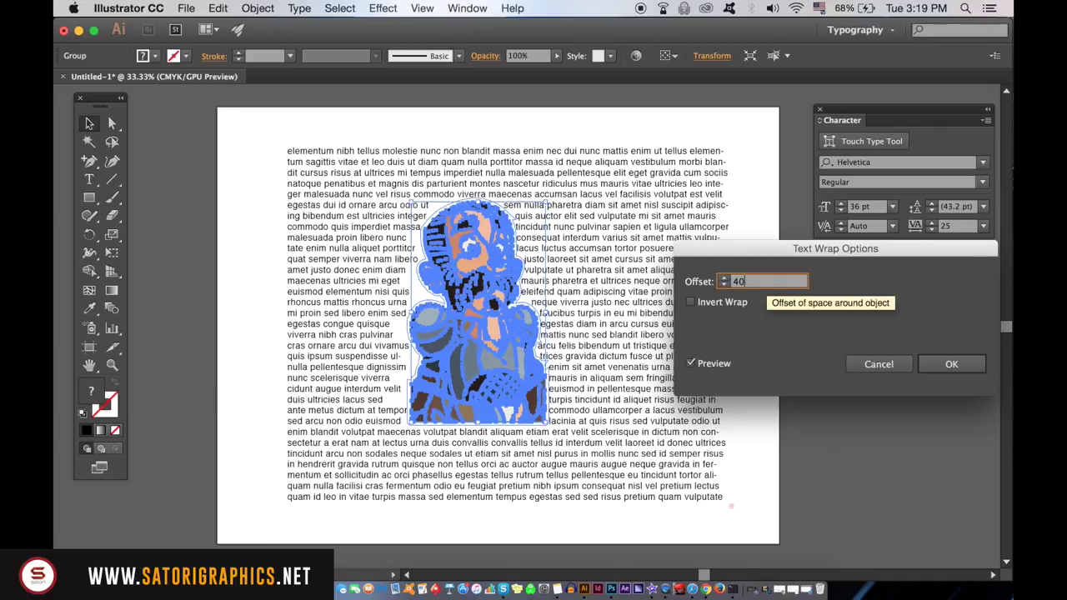
{"action": "key", "text": "Return"}
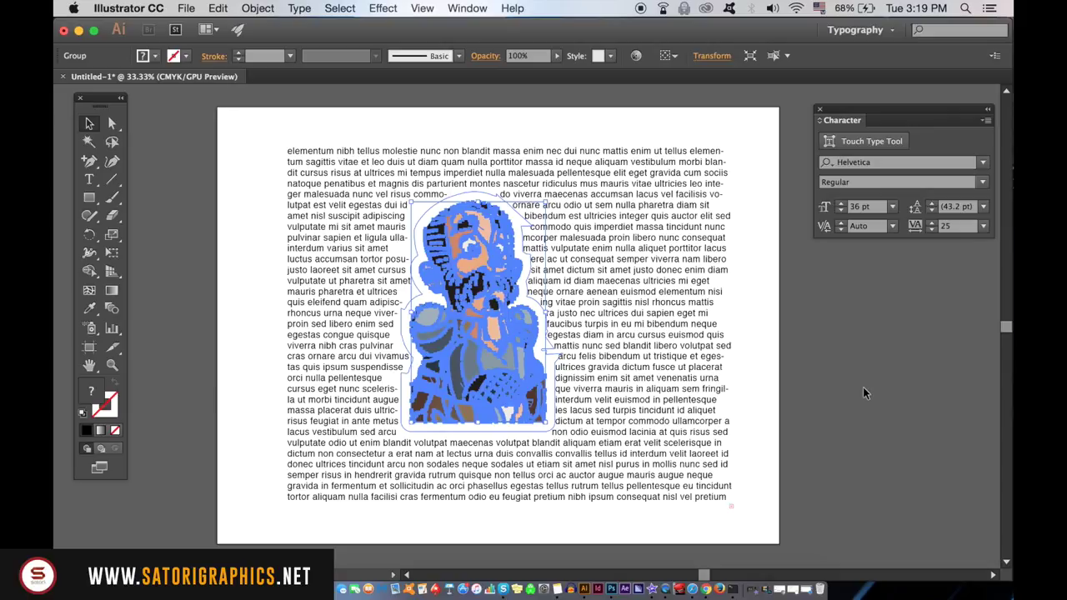
{"action": "left_click", "coordinate": [863, 391]}
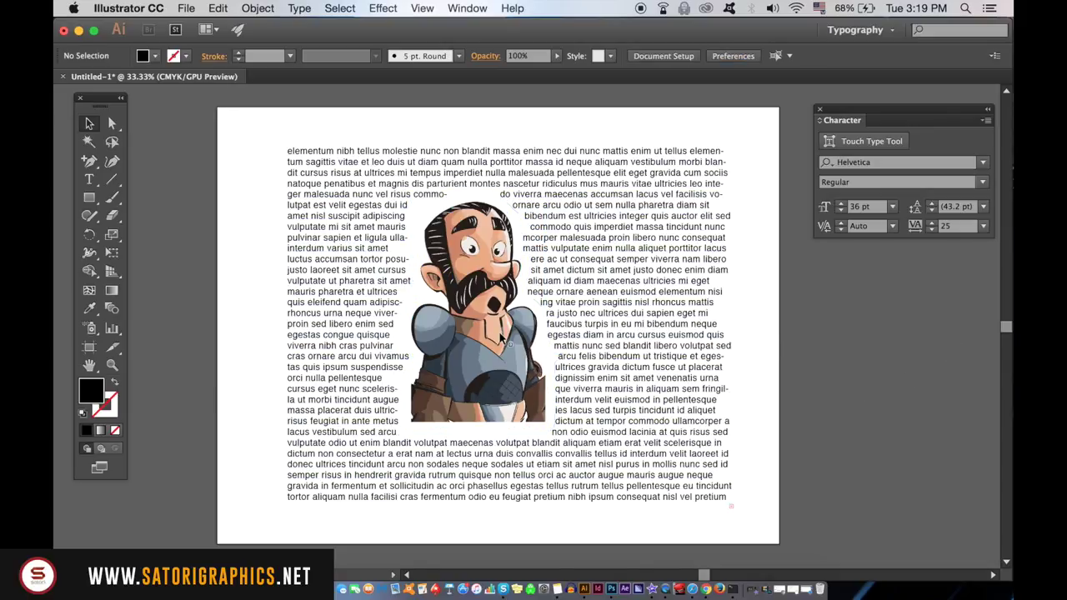
{"action": "left_click_drag", "start_coordinate": [530, 331], "coordinate": [566, 333]}
Step: Move the character to the page's top-left and enlarge it, letting the text rewrap around it
{"action": "left_click_drag", "start_coordinate": [820, 354], "coordinate": [850, 350]}
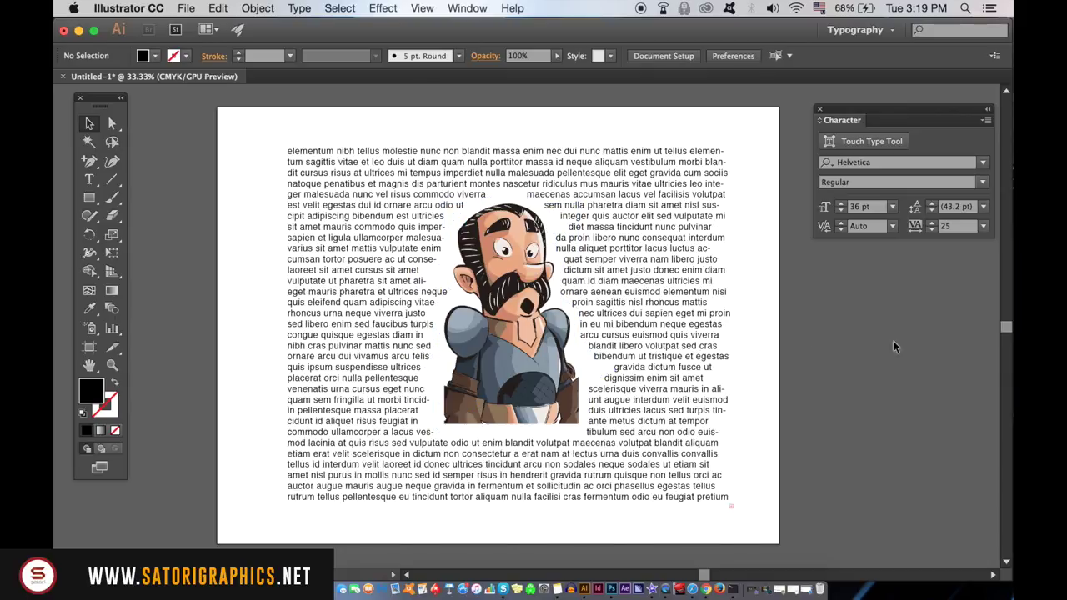
{"action": "left_click_drag", "start_coordinate": [579, 337], "coordinate": [410, 236]}
{"action": "left_click", "coordinate": [899, 305]}
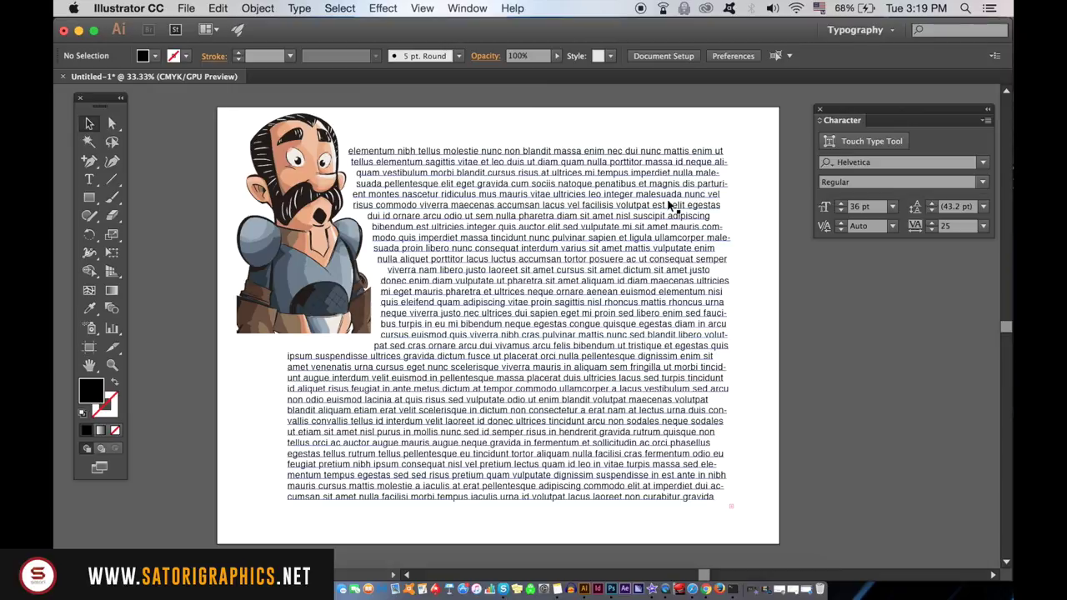
{"action": "left_click_drag", "start_coordinate": [310, 204], "coordinate": [509, 428]}
{"action": "left_click", "coordinate": [855, 362]}
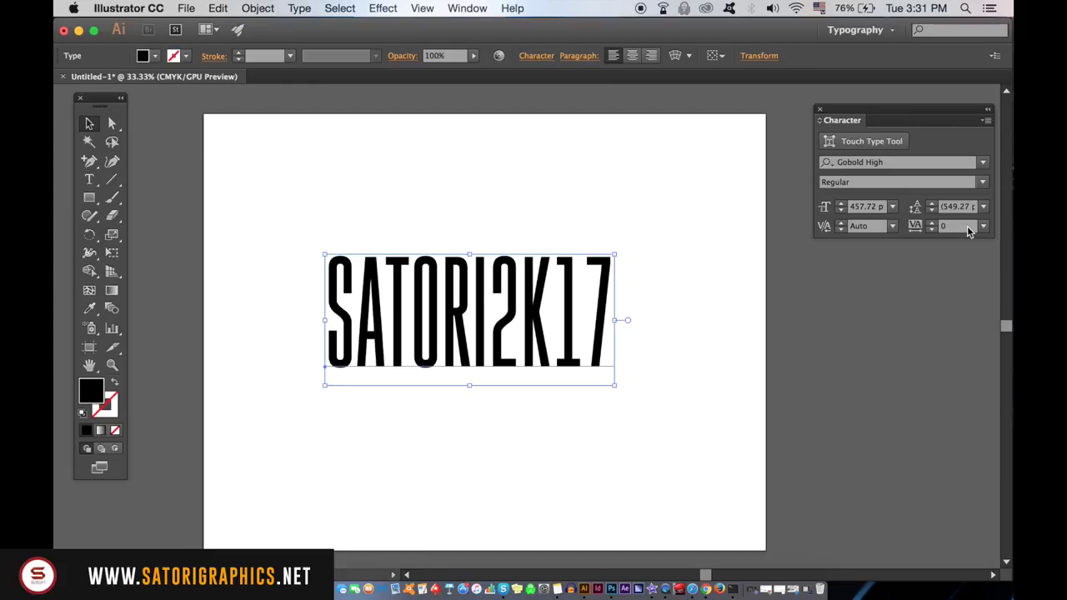
Step: Show the Effect > Warp styles for the SATORI2K17 headline
{"action": "left_click", "coordinate": [385, 6]}
{"action": "mouse_move", "coordinate": [480, 231]}
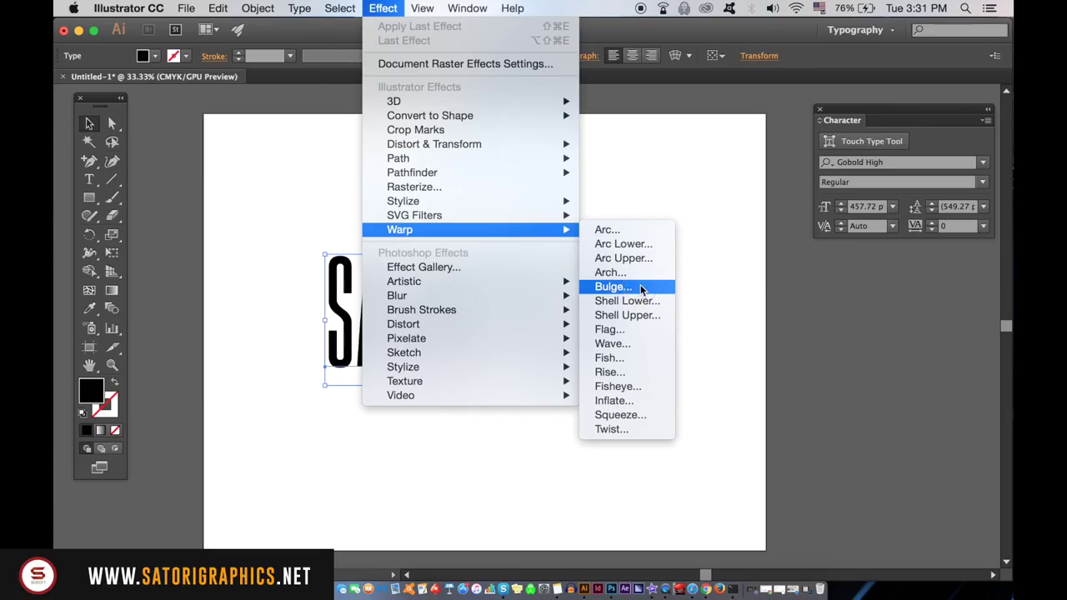
Step: Apply a horizontal Bulge warp with a 79% bend to the SATORI2K17 text
{"action": "left_click", "coordinate": [893, 369]}
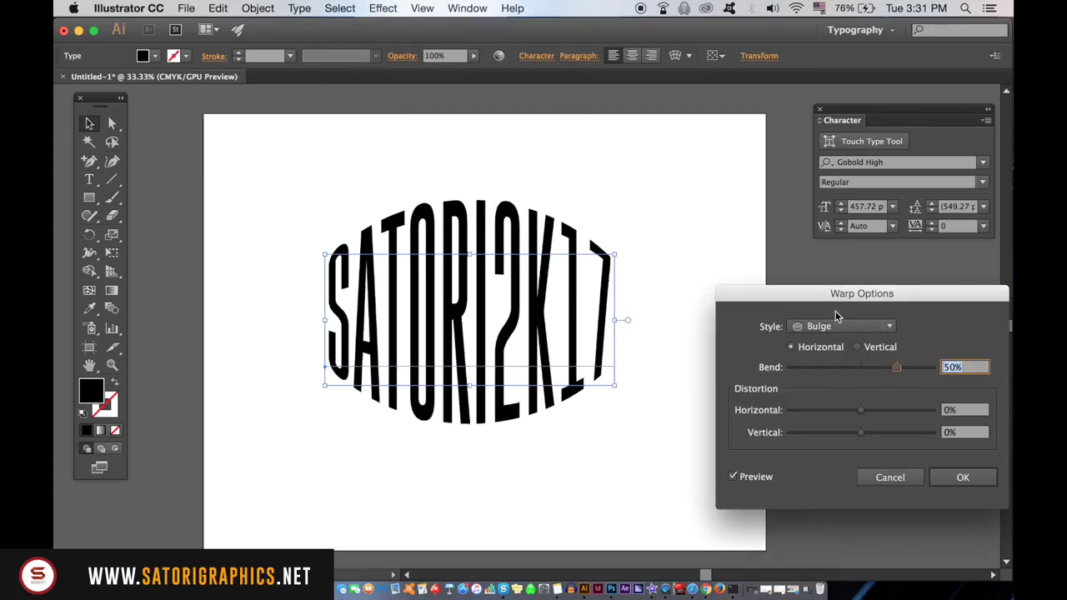
{"action": "left_click_drag", "start_coordinate": [895, 367], "coordinate": [916, 371]}
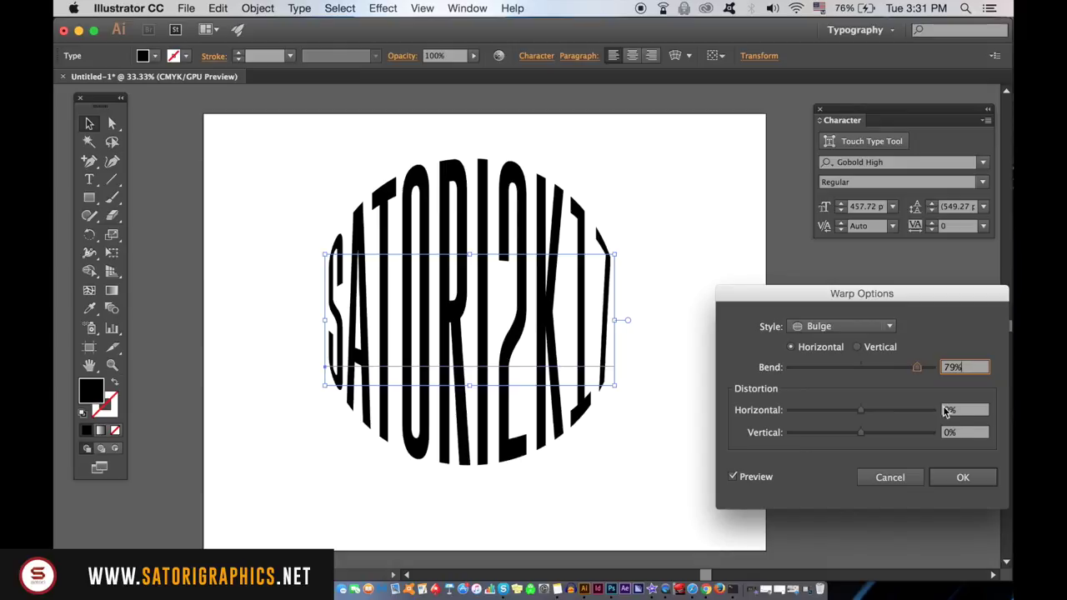
{"action": "left_click", "coordinate": [962, 477]}
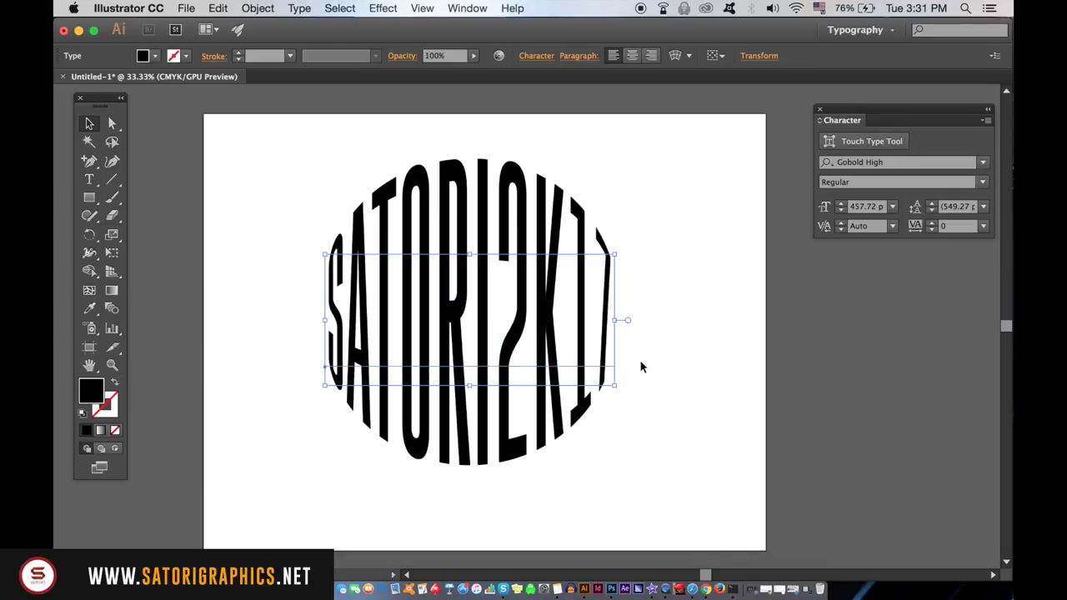
Step: Set the headline's tracking to 50, then tighten it to -10
{"action": "left_click", "coordinate": [983, 225]}
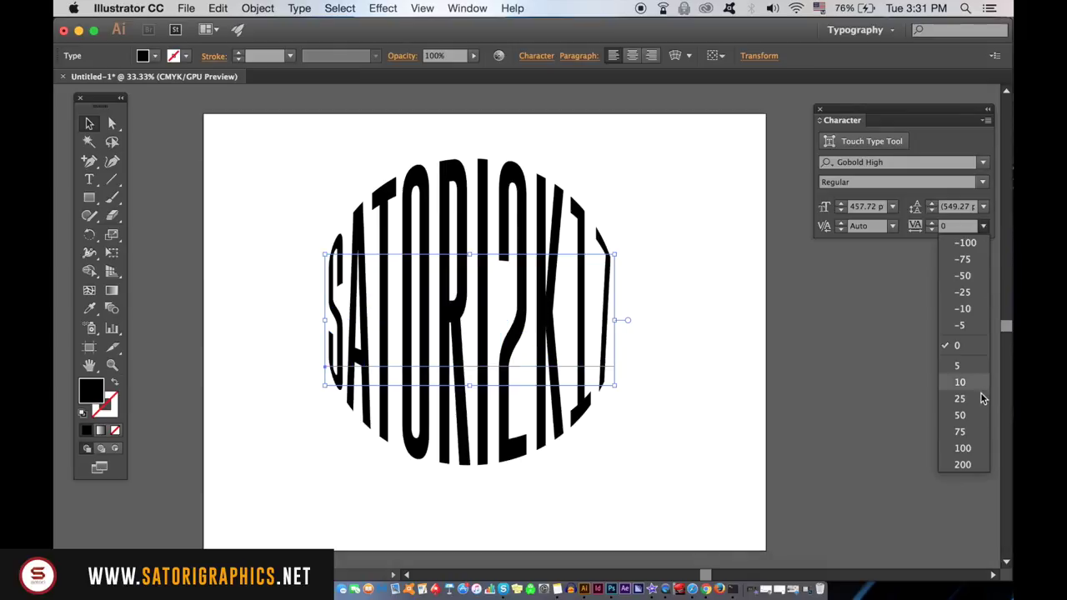
{"action": "left_click", "coordinate": [977, 417]}
{"action": "left_click", "coordinate": [985, 226]}
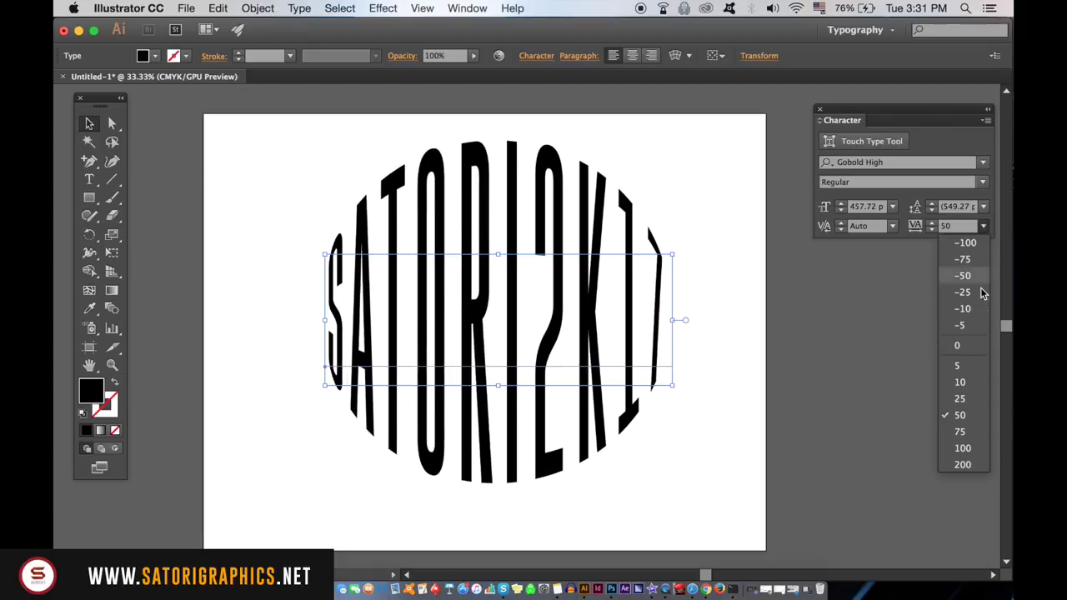
{"action": "left_click", "coordinate": [977, 306]}
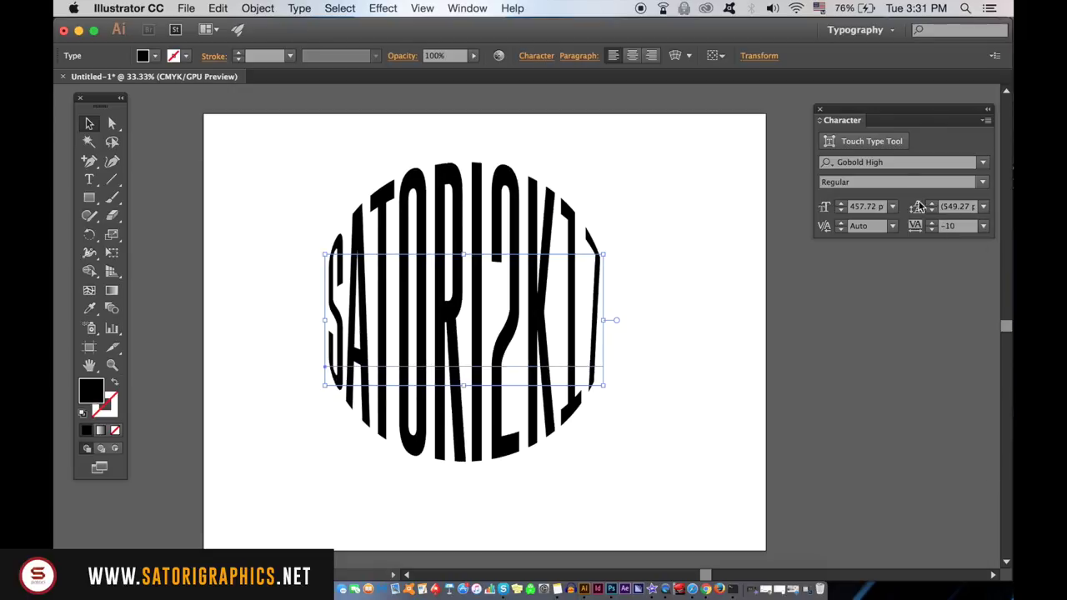
Step: Preview other fonts on the headline, settle back on Gobold High, and zoom out
{"action": "left_click", "coordinate": [950, 165]}
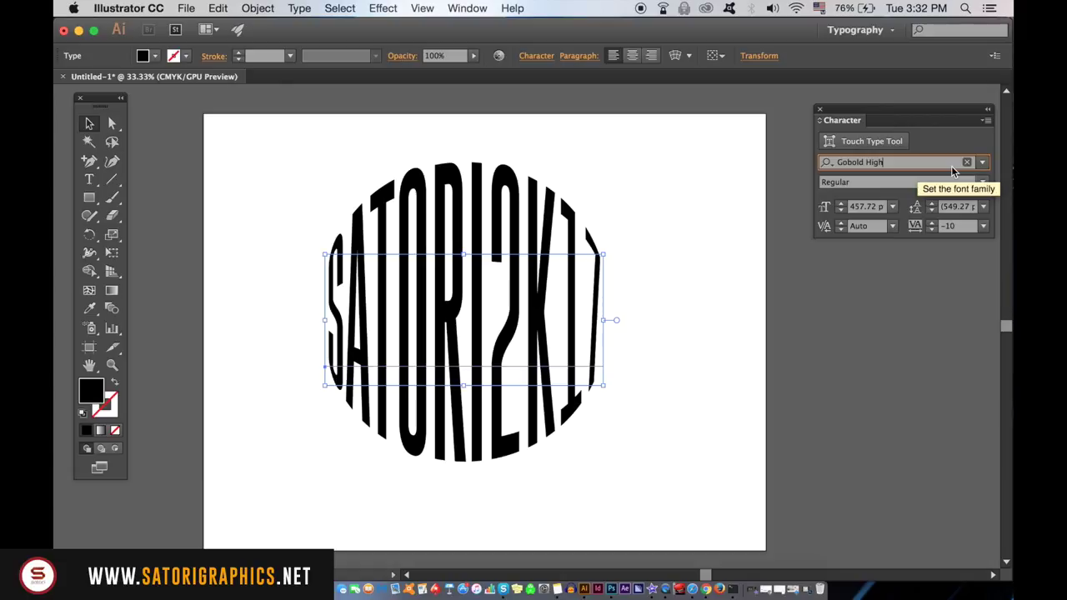
{"action": "key", "text": "Up"}
{"action": "key", "text": "Up"}
{"action": "key", "text": "Up"}
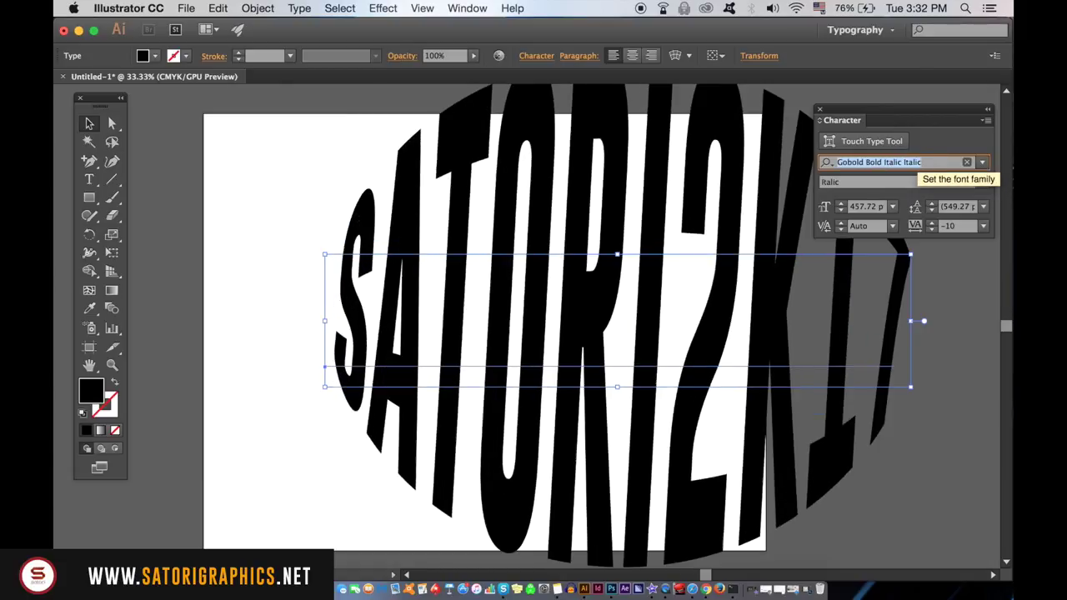
{"action": "key", "text": "Up"}
{"action": "key", "text": "Up"}
{"action": "key", "text": "Up"}
{"action": "key", "text": "Up"}
{"action": "key", "text": "Up"}
{"action": "key", "text": "Up"}
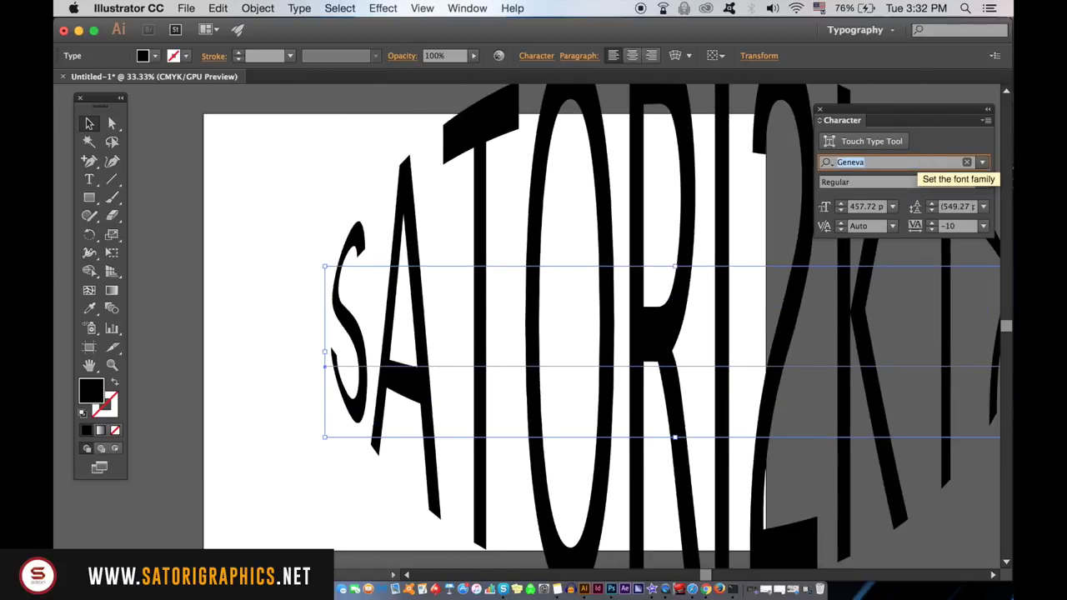
{"action": "key", "text": "Down"}
{"action": "key", "text": "Down"}
{"action": "key", "text": "Down"}
{"action": "key", "text": "Down"}
{"action": "key", "text": "Down"}
{"action": "key", "text": "Down"}
{"action": "key", "text": "Down"}
{"action": "key", "text": "Down"}
{"action": "key", "text": "Down"}
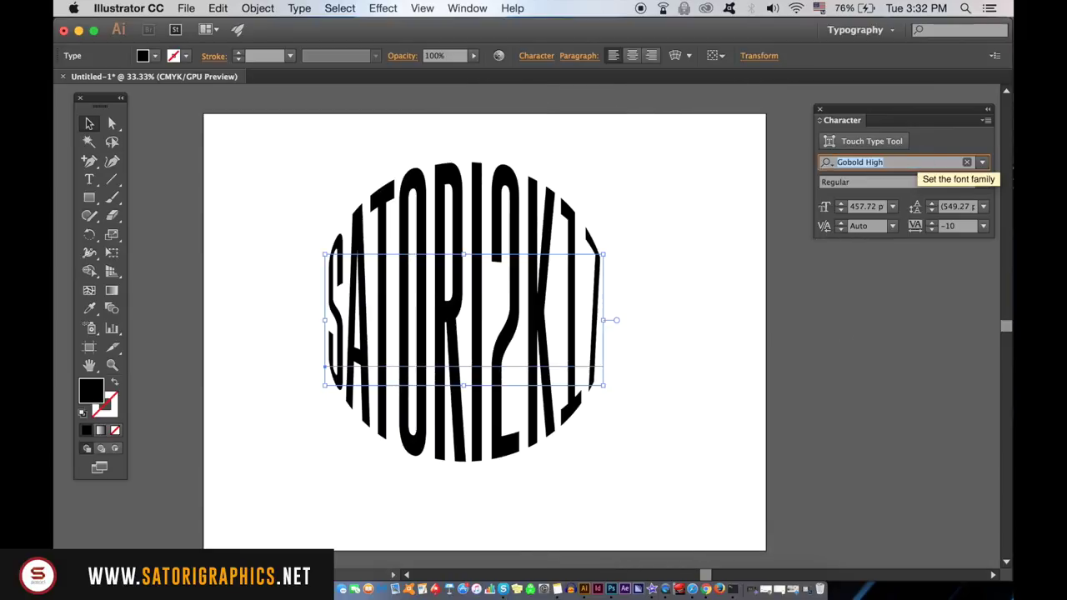
{"action": "left_click", "coordinate": [738, 191]}
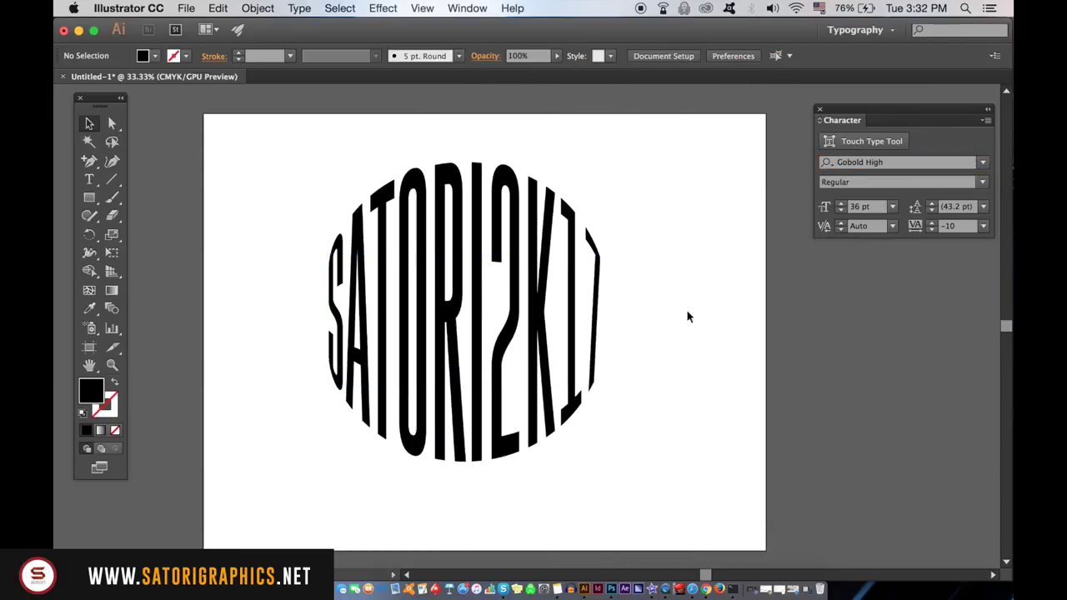
{"action": "key", "text": "super+minus"}
Step: Move the warped SATORI2K17 text to the artboard's upper-left and draw a large circle
{"action": "left_click", "coordinate": [476, 294]}
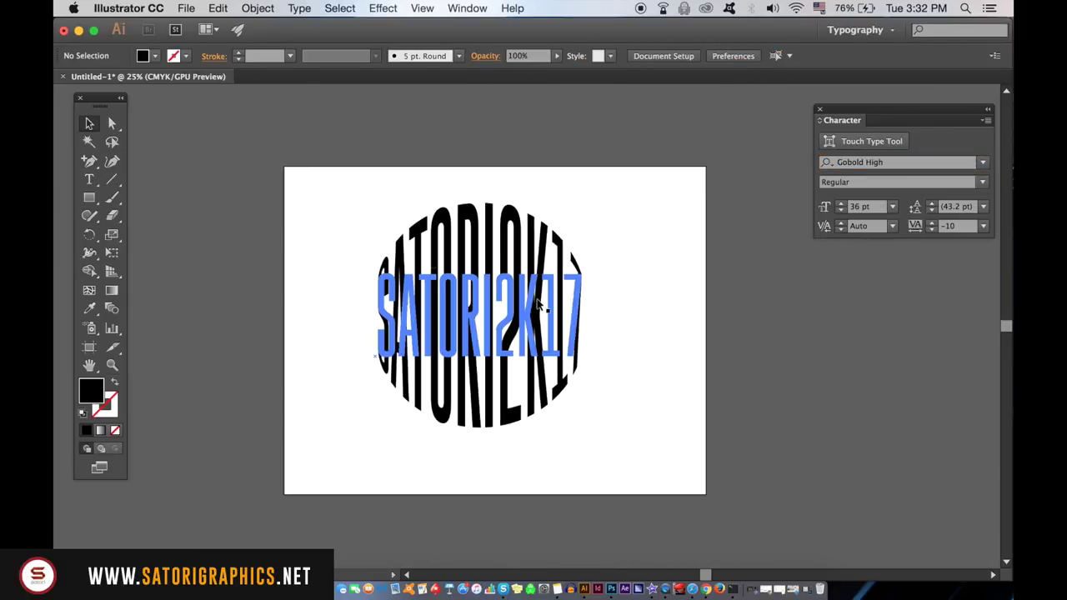
{"action": "left_click_drag", "start_coordinate": [476, 294], "coordinate": [259, 221]}
{"action": "left_click", "coordinate": [455, 291]}
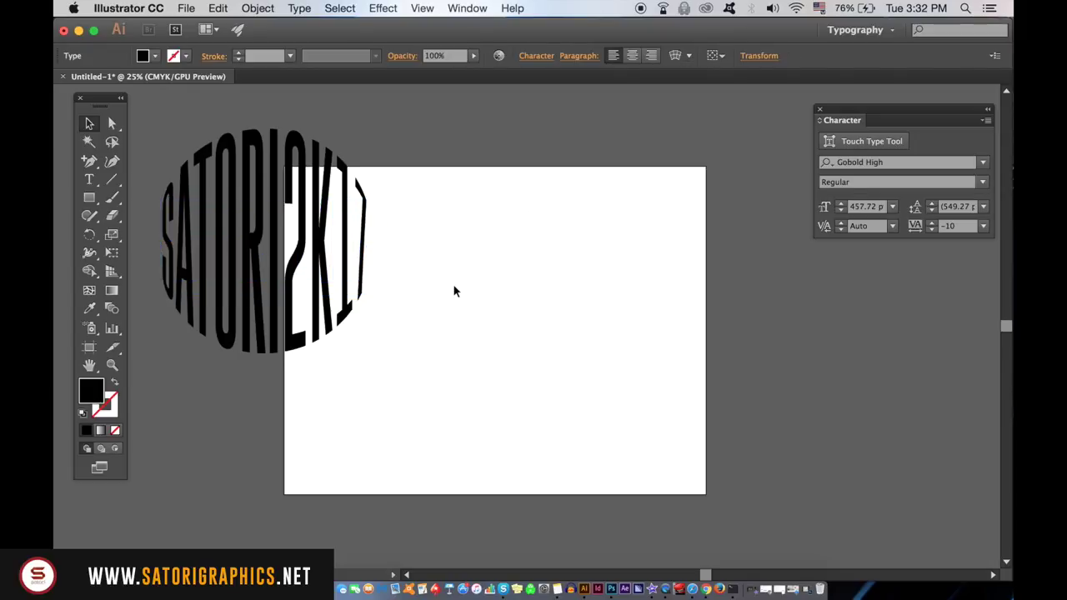
{"action": "left_click", "coordinate": [90, 198]}
{"action": "left_click_drag", "start_coordinate": [89, 198], "coordinate": [176, 236]}
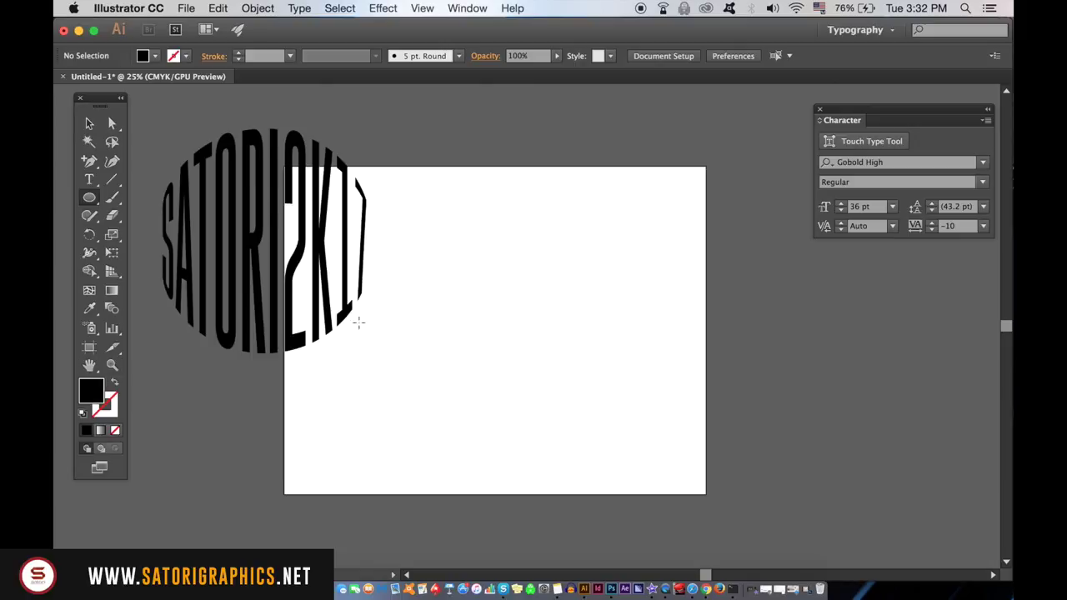
{"action": "left_click_drag", "start_coordinate": [432, 229], "coordinate": [679, 404]}
Step: Shift the circle up and left and fill it with bright orange ffb000
{"action": "left_click", "coordinate": [89, 123]}
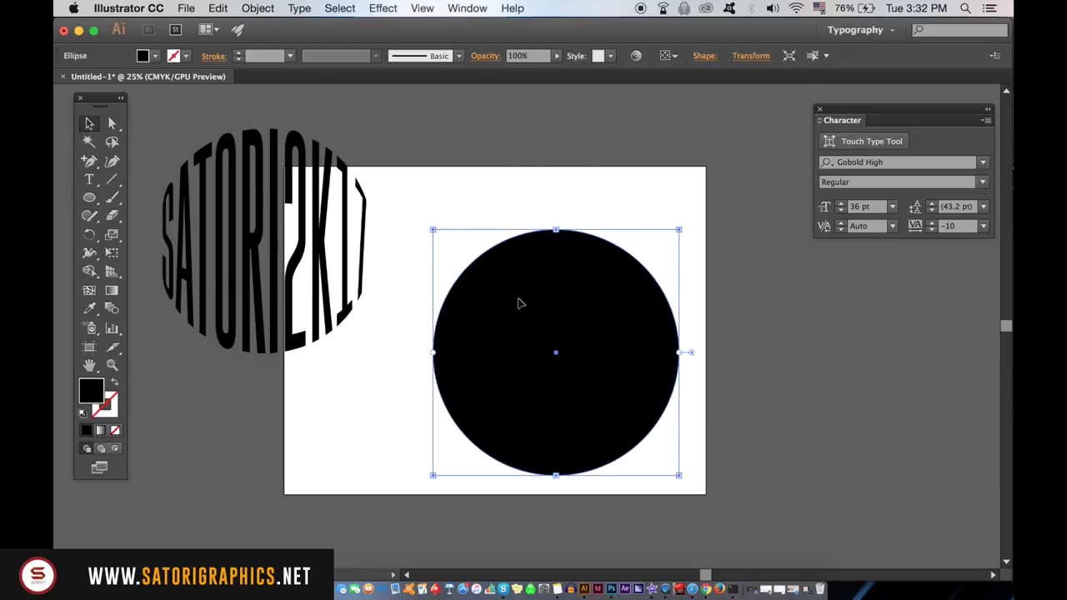
{"action": "left_click_drag", "start_coordinate": [526, 293], "coordinate": [492, 258]}
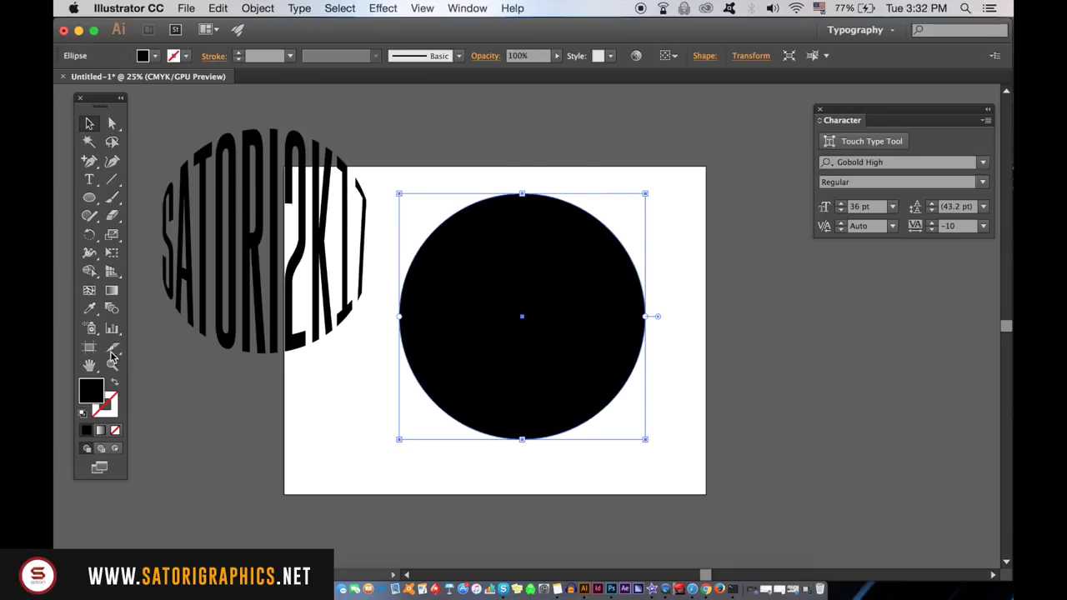
{"action": "double_click", "coordinate": [93, 397]}
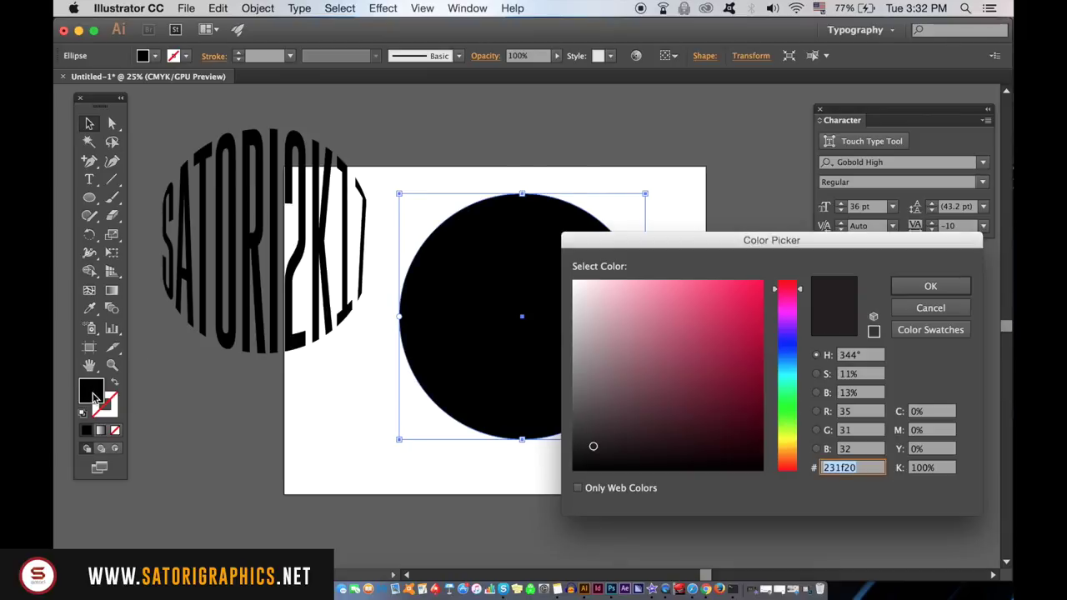
{"action": "left_click", "coordinate": [794, 450]}
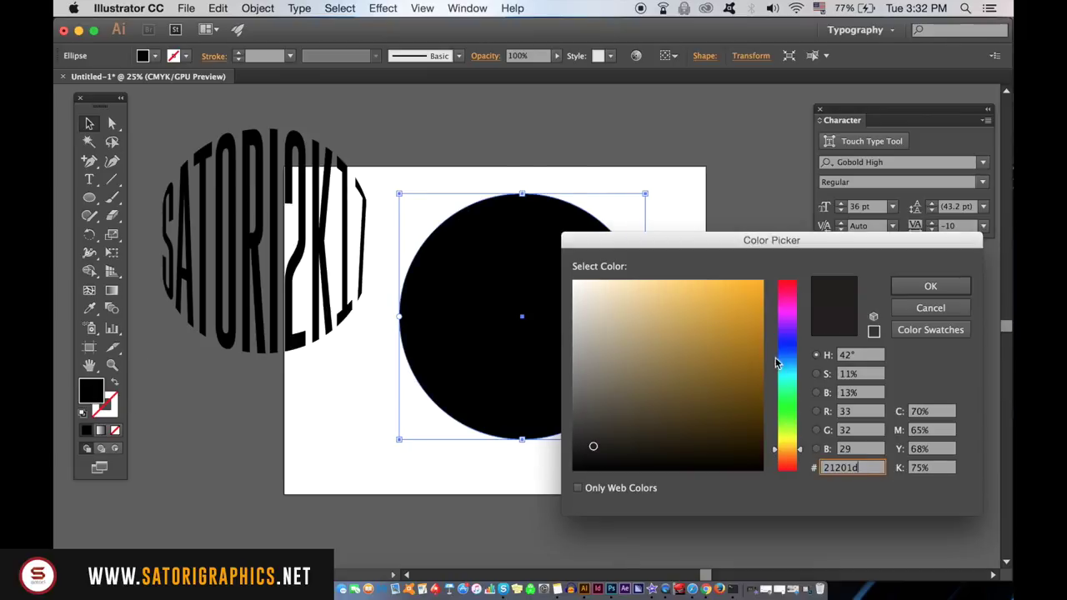
{"action": "left_click_drag", "start_coordinate": [752, 286], "coordinate": [772, 271]}
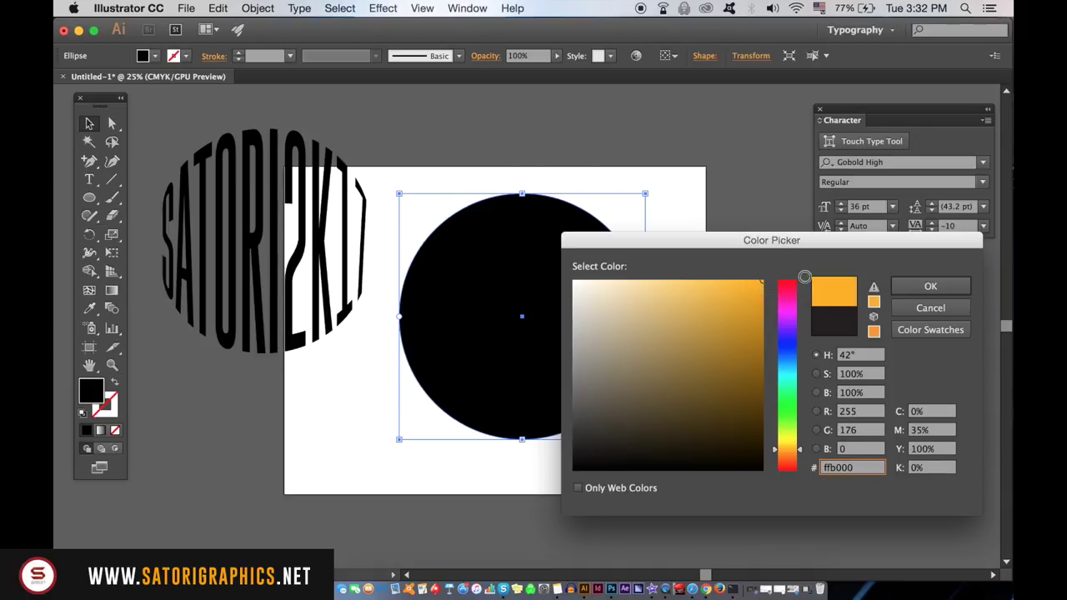
{"action": "left_click", "coordinate": [930, 286]}
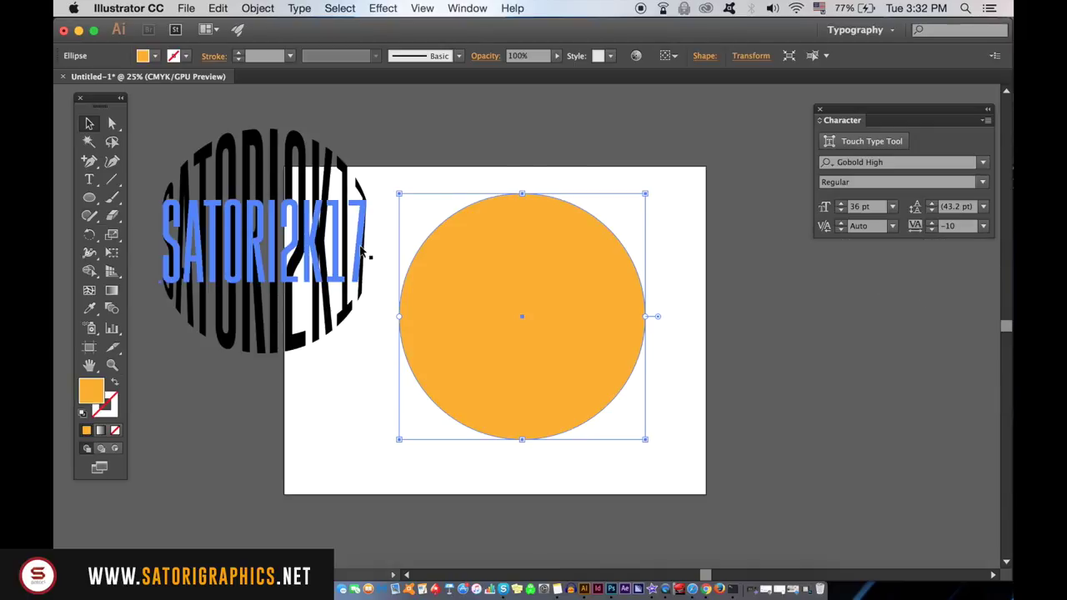
{"action": "left_click", "coordinate": [265, 233]}
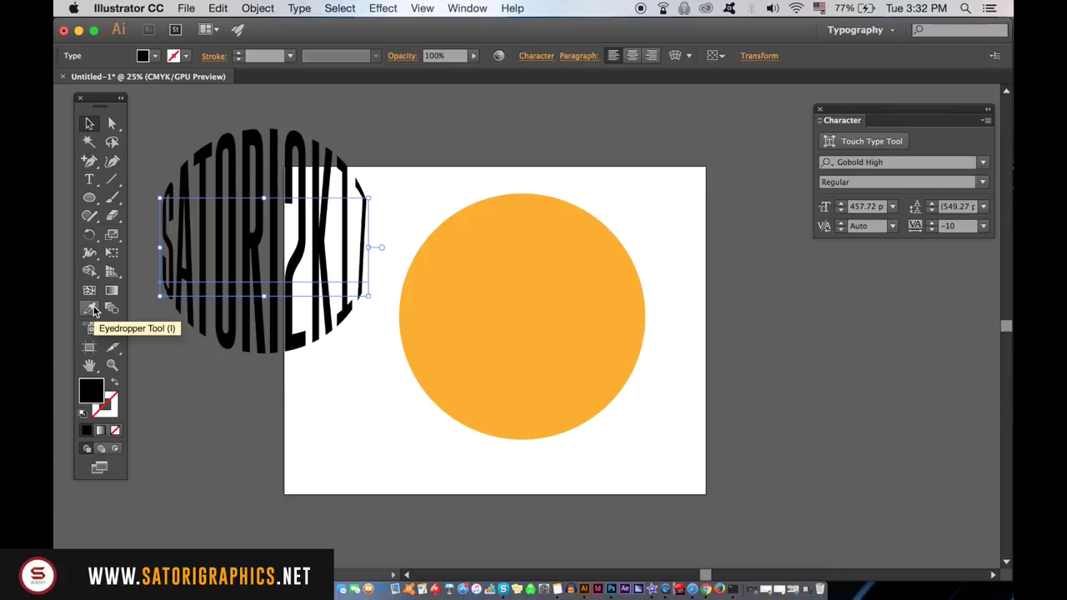
Step: Sample white onto the SATORI2K17 text with the Eyedropper and move it onto the orange circle
{"action": "left_click", "coordinate": [90, 308]}
{"action": "left_click", "coordinate": [338, 385]}
{"action": "left_click", "coordinate": [89, 124]}
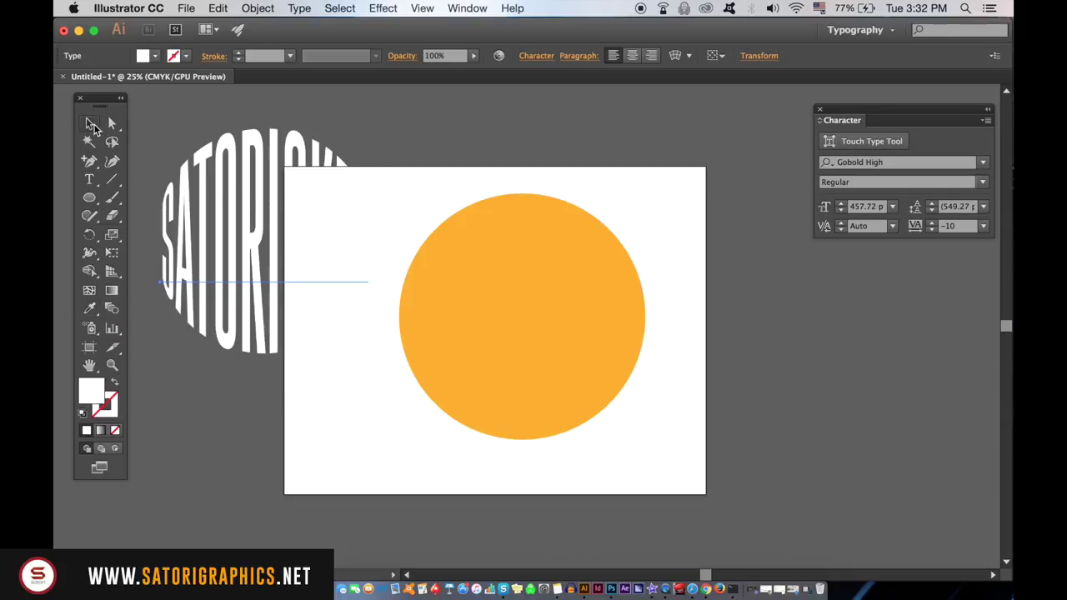
{"action": "left_click", "coordinate": [250, 221]}
{"action": "left_click_drag", "start_coordinate": [440, 265], "coordinate": [503, 298]}
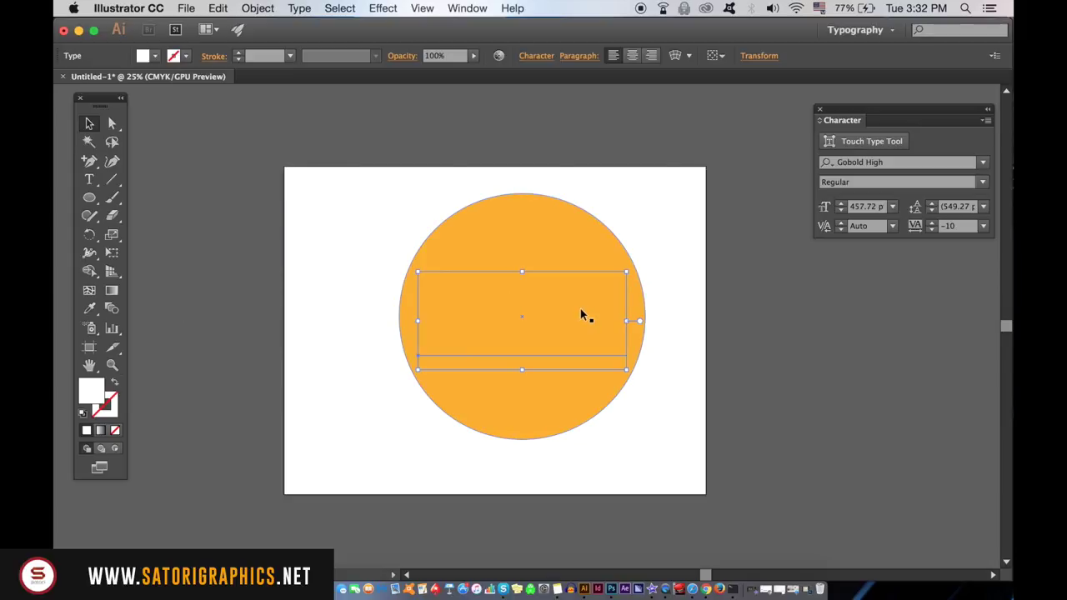
Step: Bring the text to the front and scale it down slightly to fit inside the circle
{"action": "left_click", "coordinate": [258, 7]}
{"action": "mouse_move", "coordinate": [352, 36]}
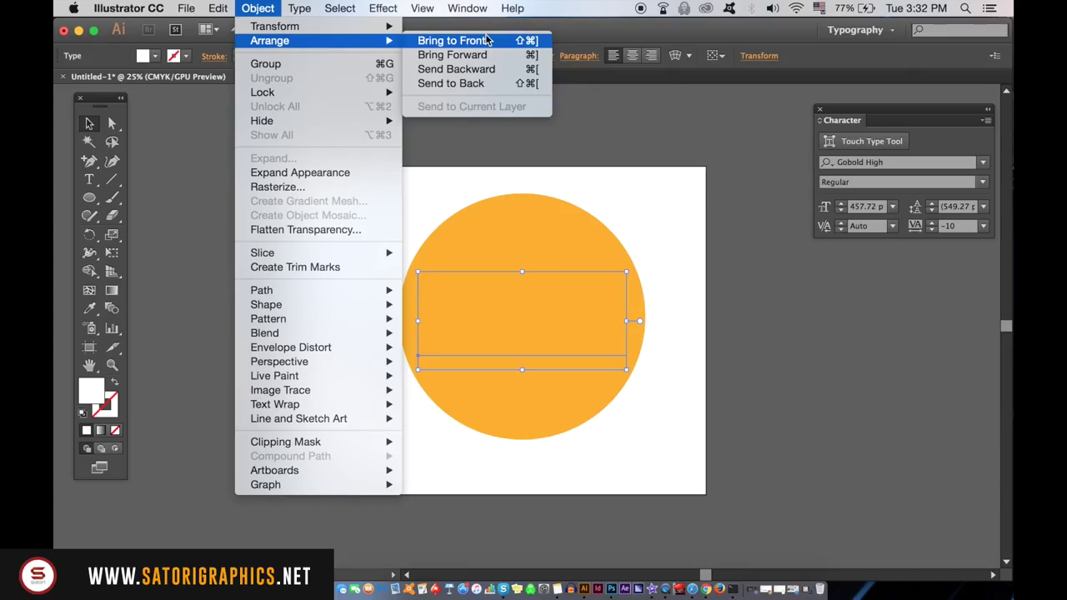
{"action": "left_click", "coordinate": [809, 106]}
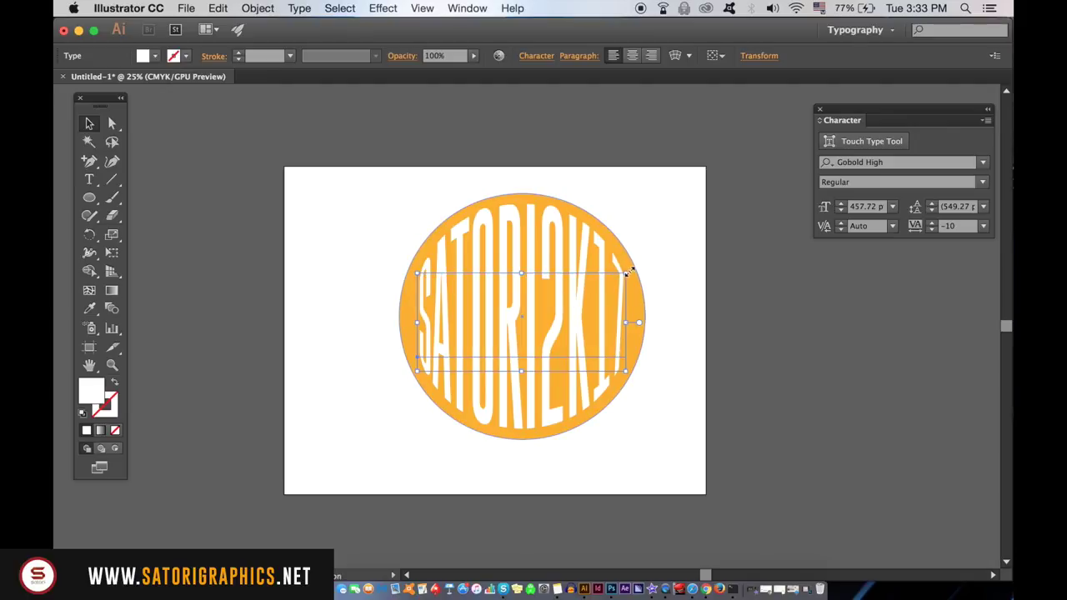
{"action": "left_click_drag", "start_coordinate": [627, 273], "coordinate": [624, 274]}
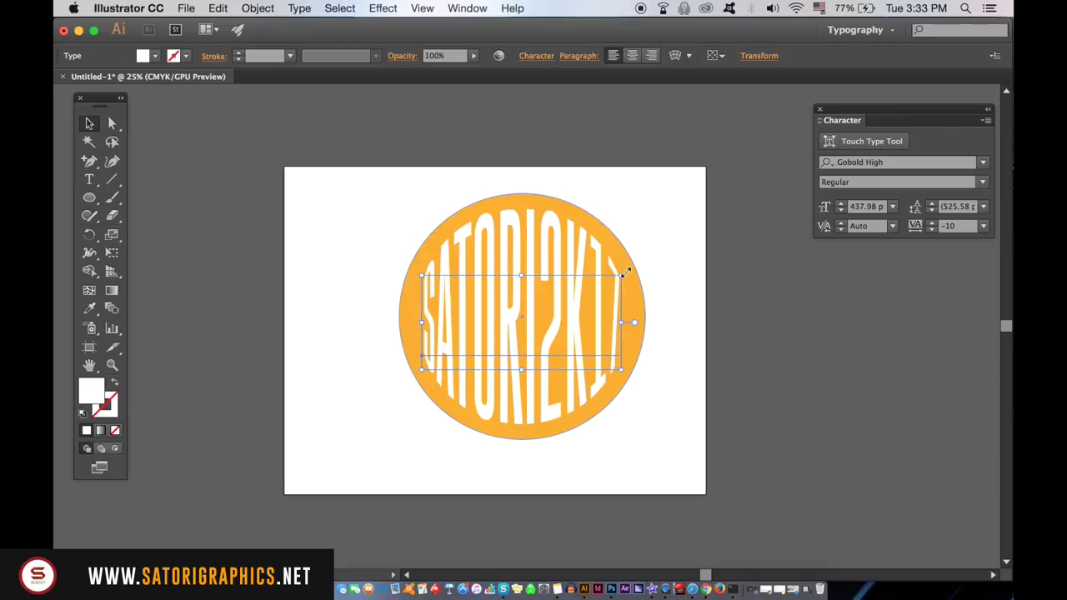
{"action": "left_click", "coordinate": [727, 313]}
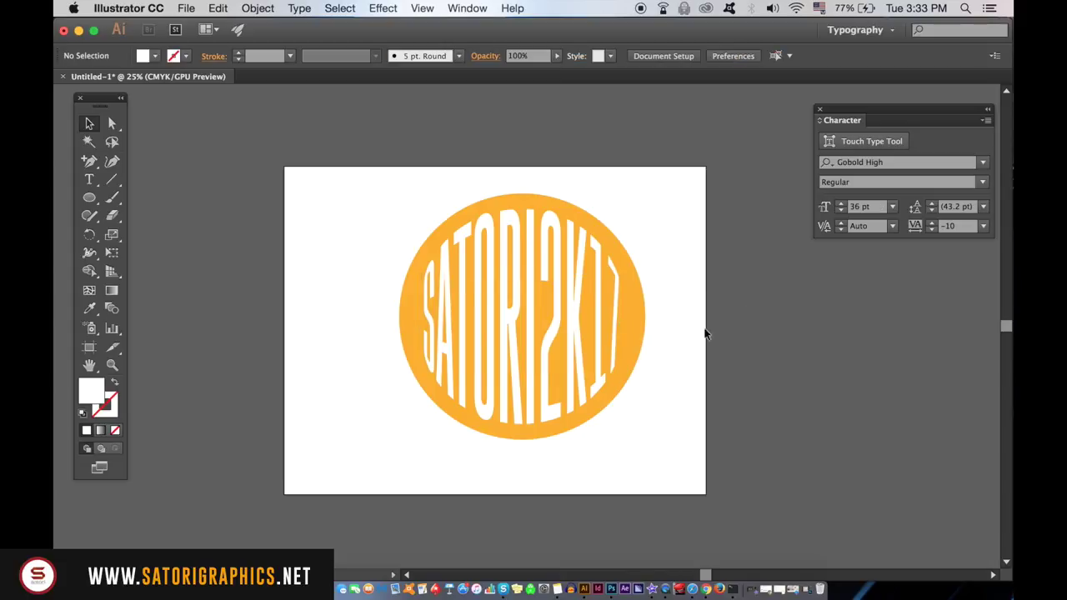
Step: Lower the opacity of the 2K17 characters to about 59% and exit text editing
{"action": "left_click", "coordinate": [89, 179]}
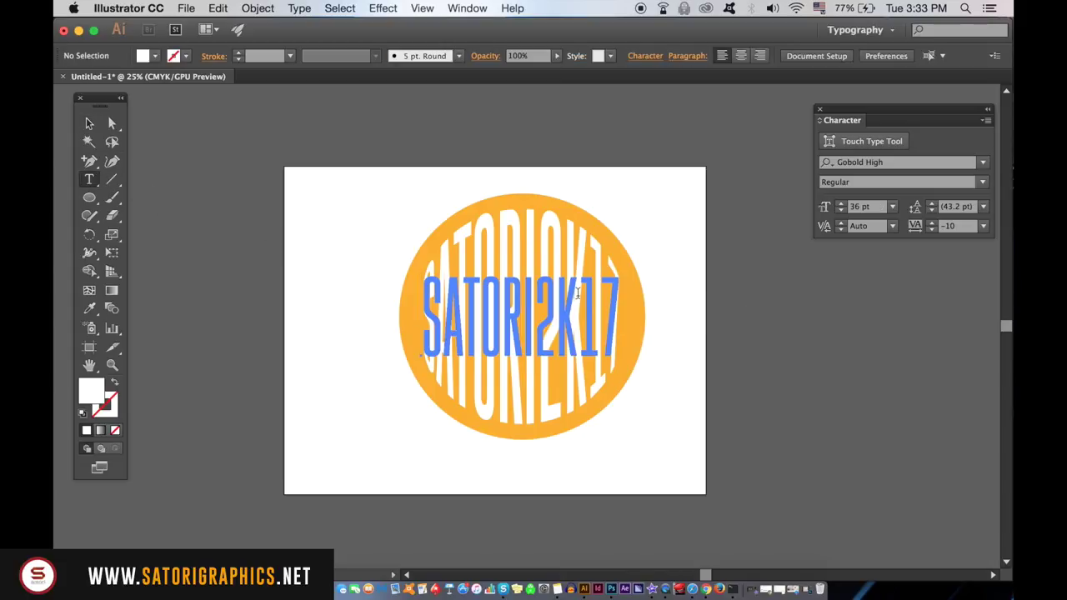
{"action": "left_click_drag", "start_coordinate": [543, 308], "coordinate": [637, 321]}
{"action": "left_click", "coordinate": [473, 56]}
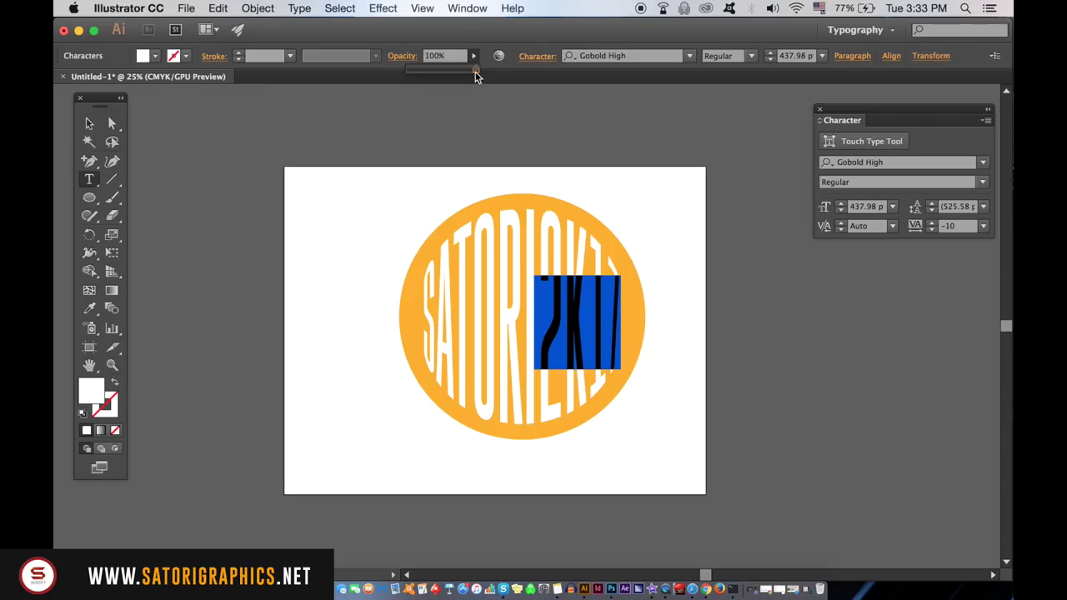
{"action": "left_click_drag", "start_coordinate": [663, 360], "coordinate": [569, 360]}
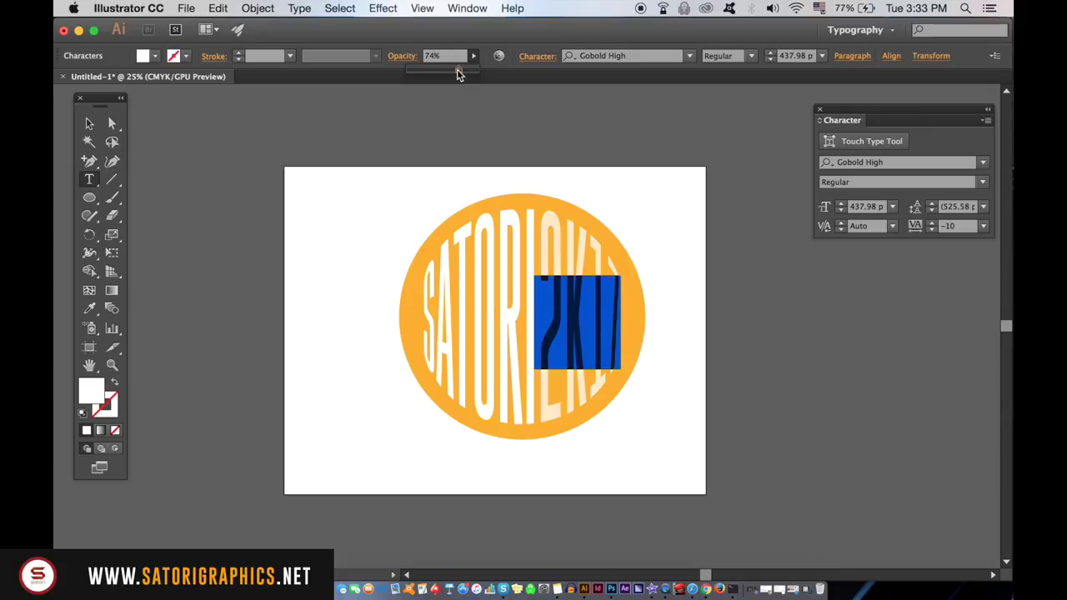
{"action": "left_click_drag", "start_coordinate": [457, 73], "coordinate": [446, 73]}
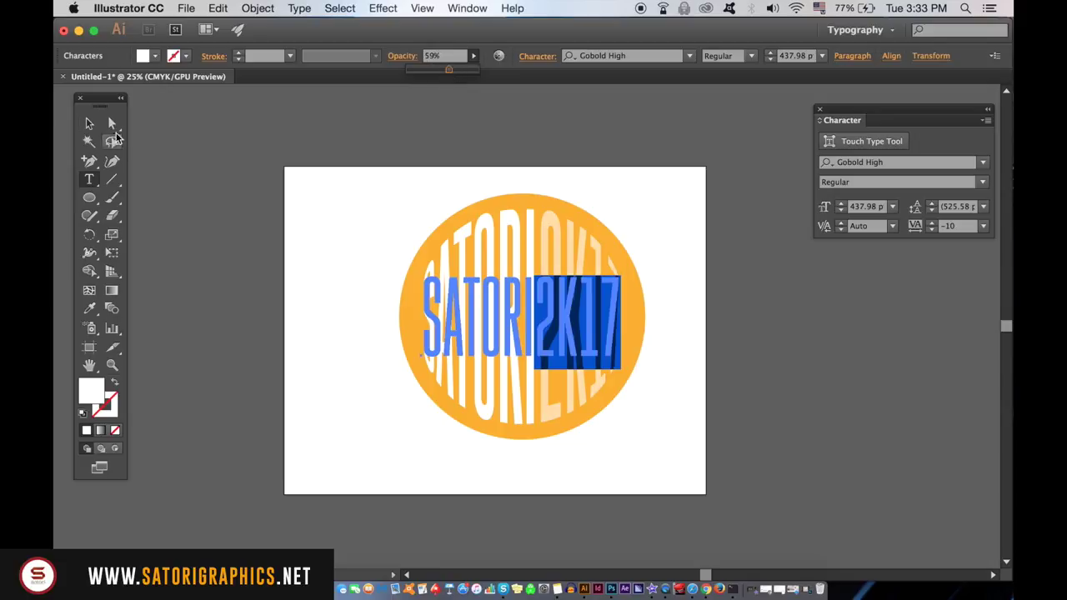
{"action": "key", "text": "Escape"}
{"action": "left_click", "coordinate": [235, 125]}
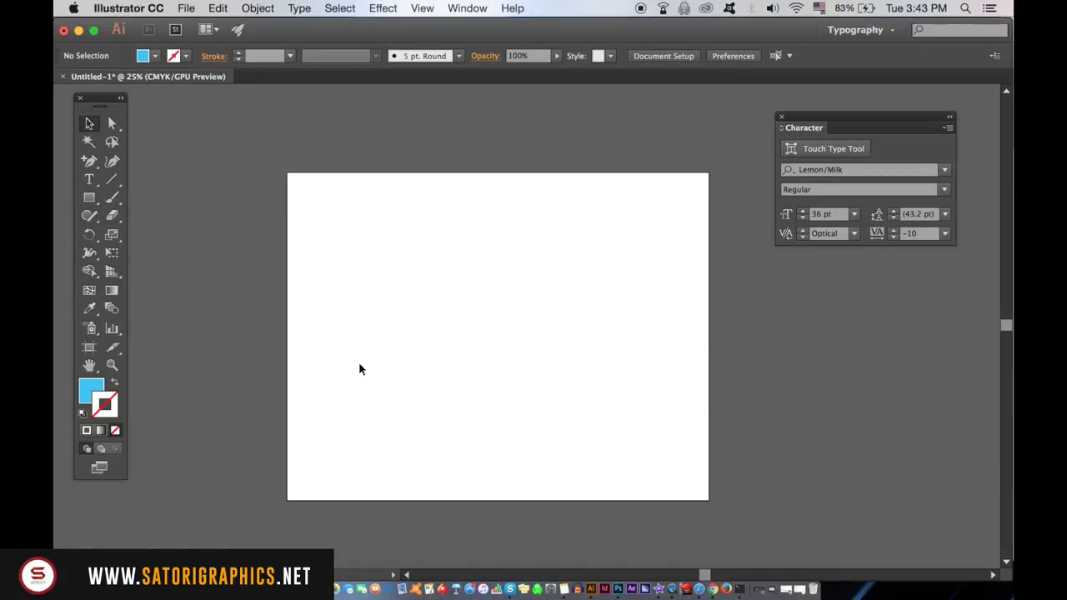
Step: Draw a light-blue rectangle spanning the entire artboard and lock it with Object > Lock > Selection
{"action": "left_click", "coordinate": [98, 383]}
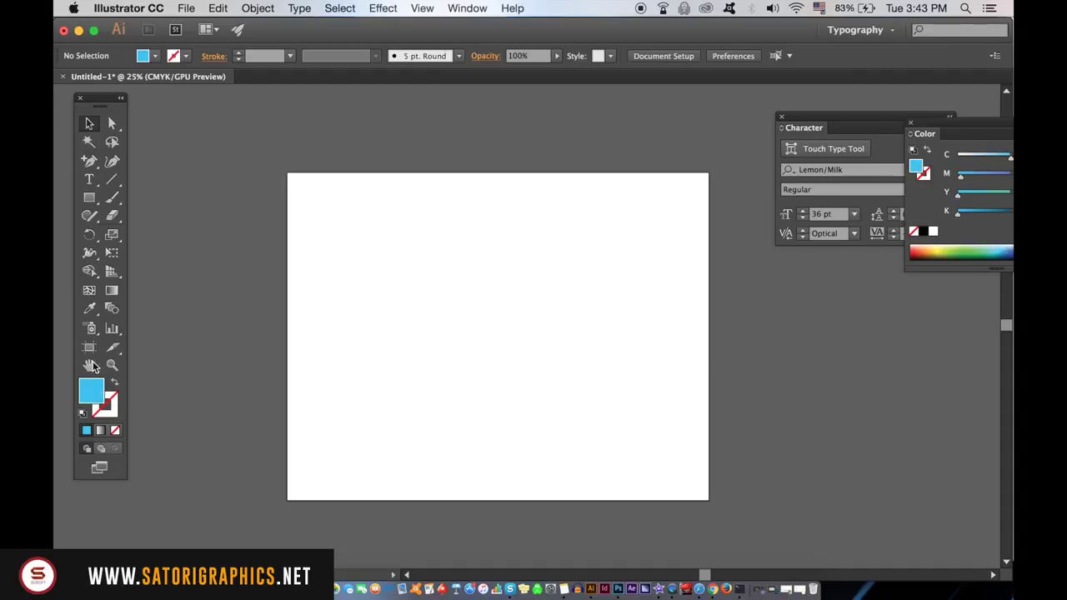
{"action": "left_click", "coordinate": [90, 198]}
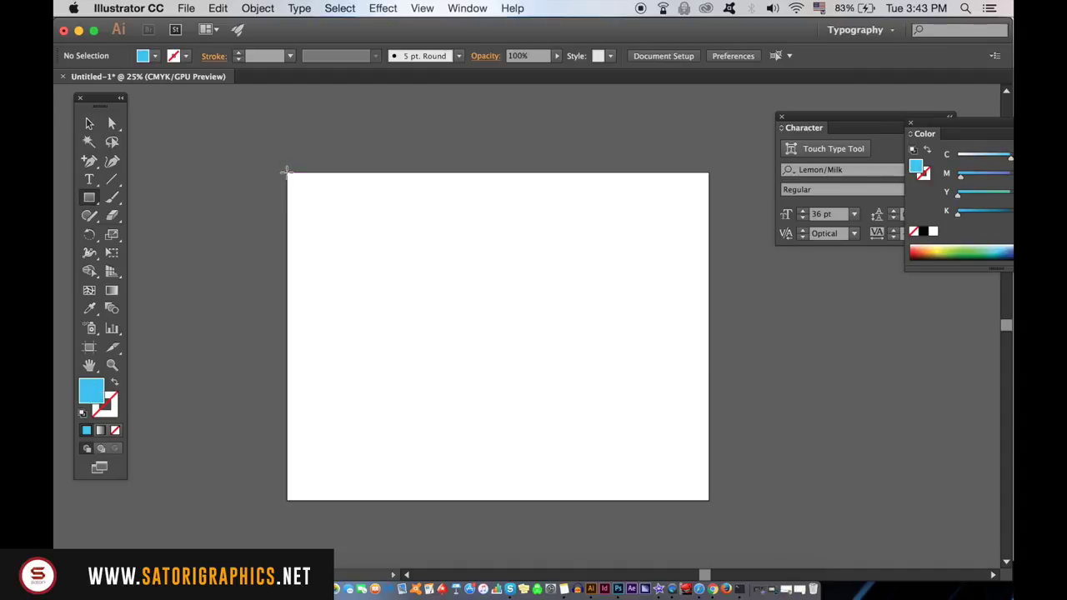
{"action": "left_click_drag", "start_coordinate": [286, 173], "coordinate": [709, 500]}
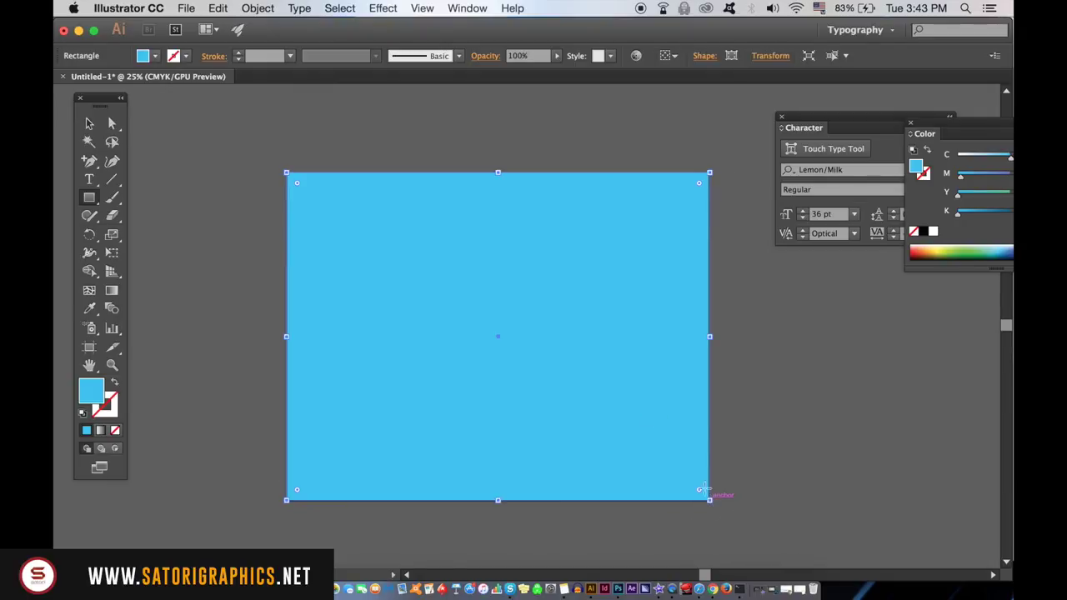
{"action": "left_click", "coordinate": [256, 7]}
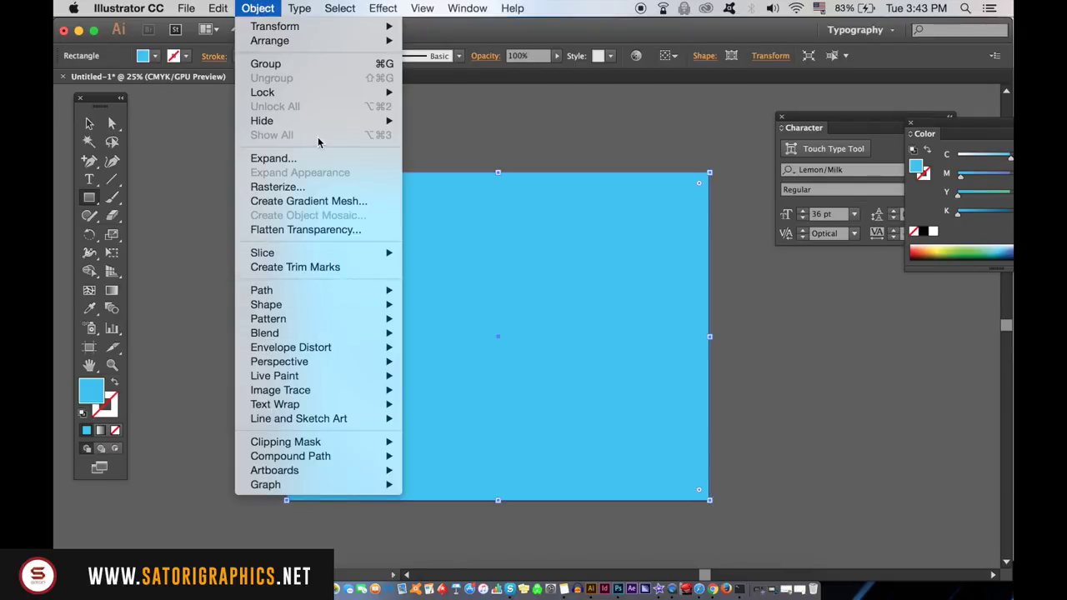
{"action": "mouse_move", "coordinate": [318, 95]}
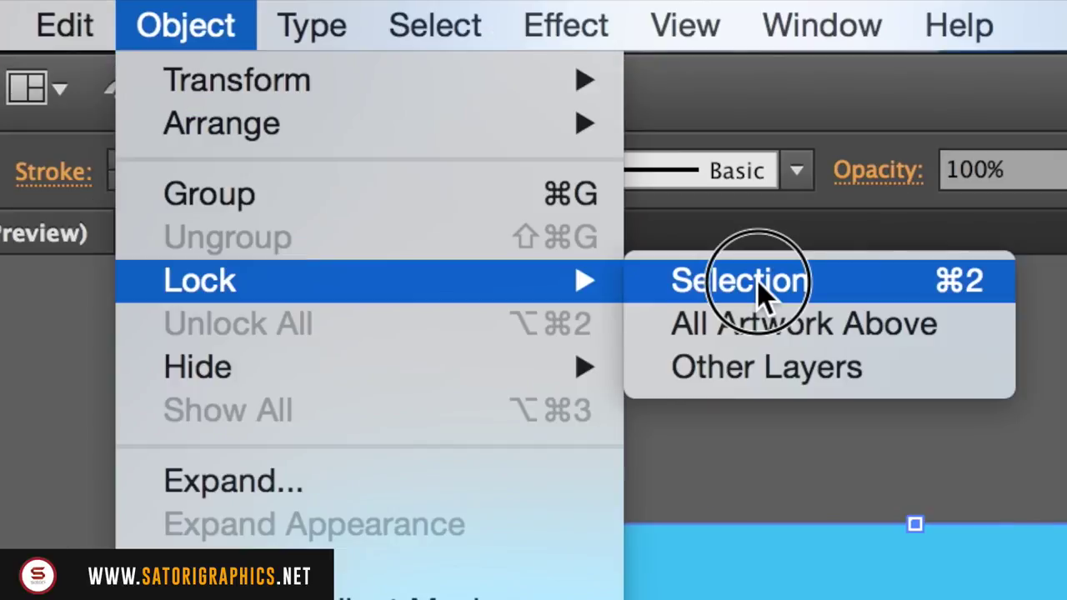
{"action": "left_click", "coordinate": [757, 280]}
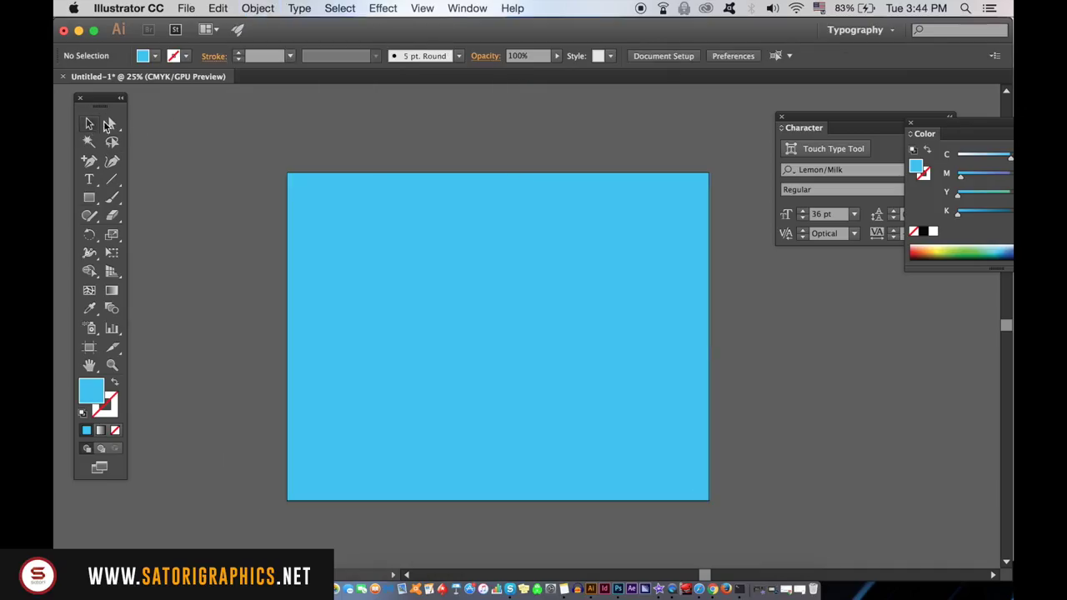
Step: Type SATORI on the artboard in Lemon/Milk with the Type tool
{"action": "left_click", "coordinate": [89, 123]}
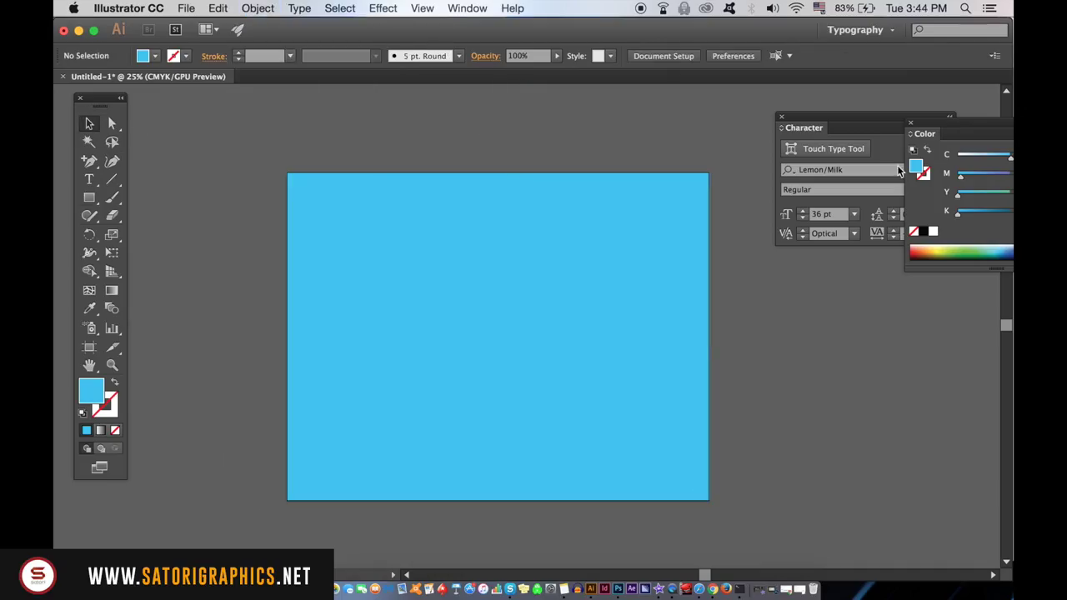
{"action": "left_click", "coordinate": [912, 125]}
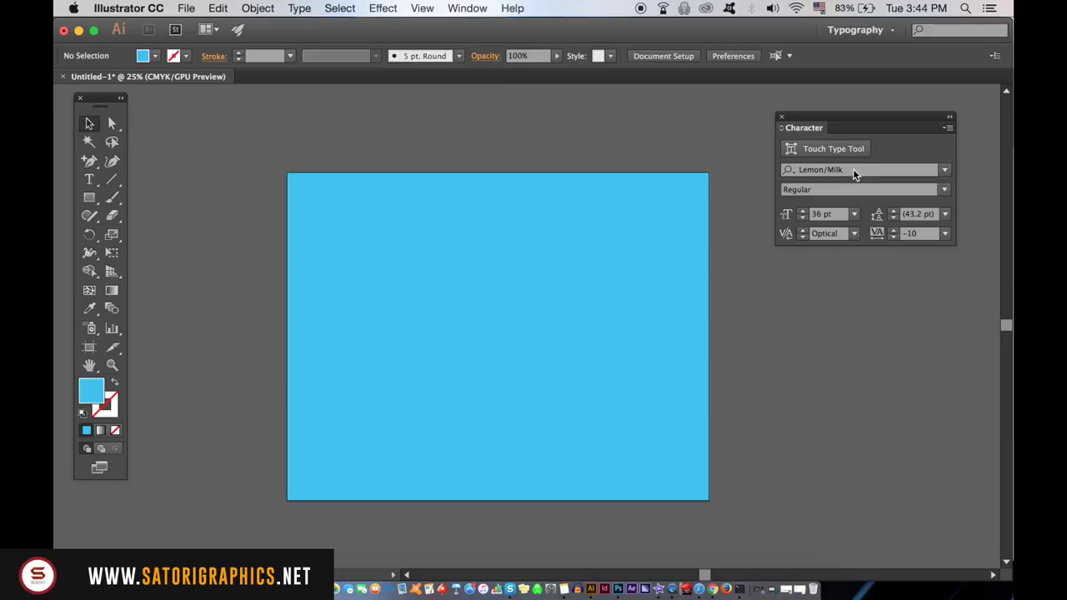
{"action": "left_click", "coordinate": [89, 179]}
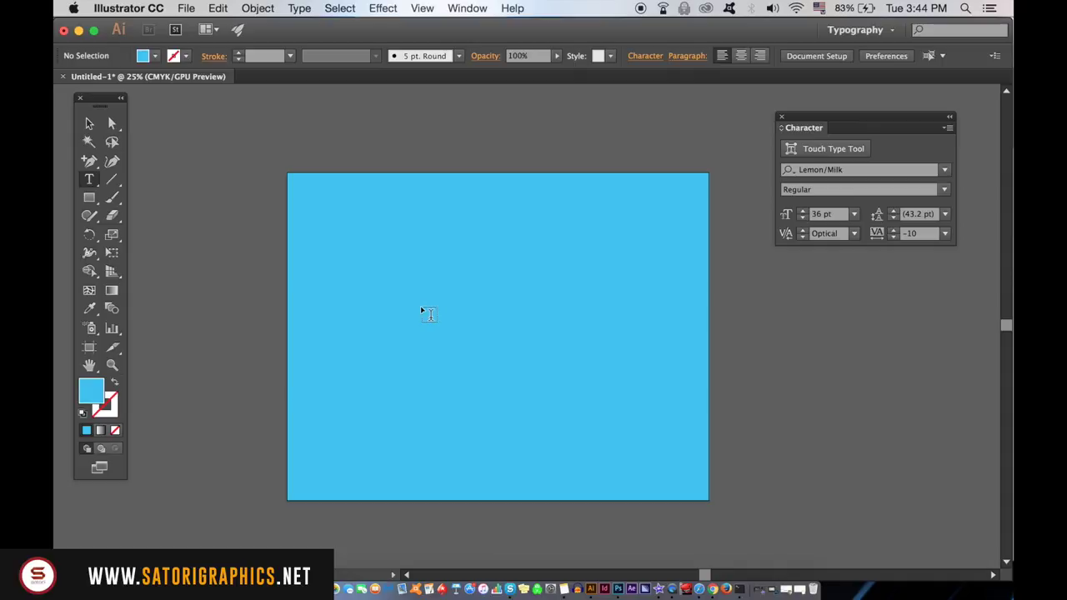
{"action": "left_click", "coordinate": [421, 305]}
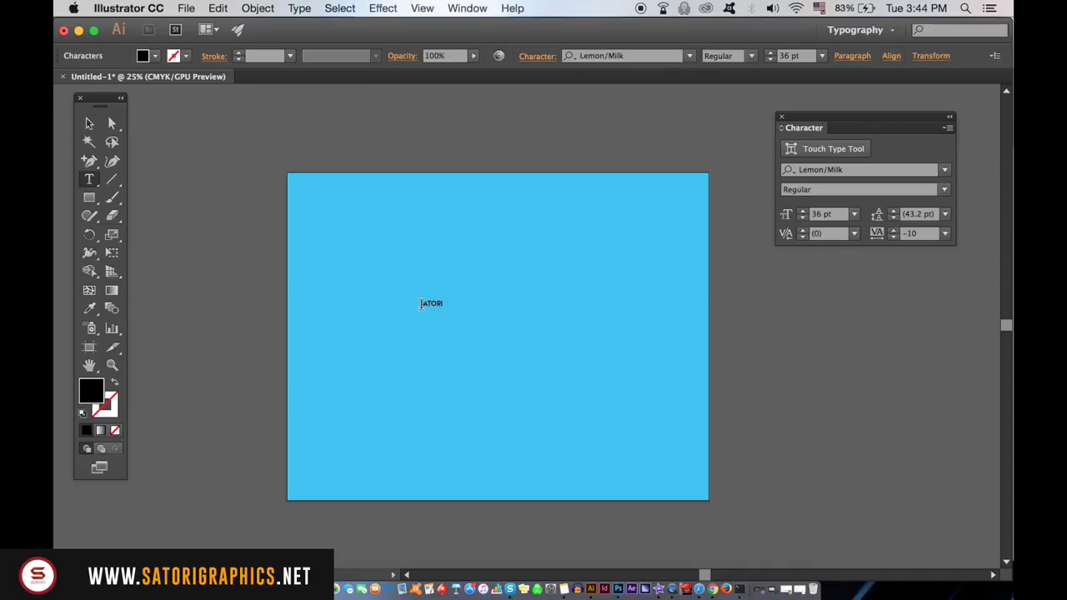
{"action": "left_click", "coordinate": [87, 121]}
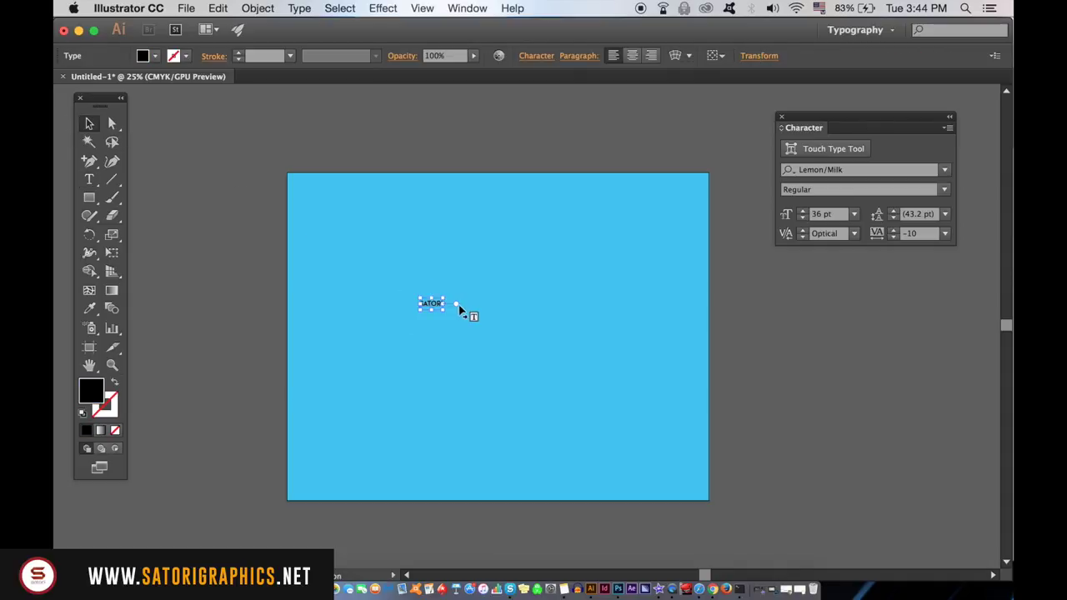
Step: Enlarge SATORI across the artboard's top-right and fill it pure white
{"action": "left_click", "coordinate": [444, 303]}
{"action": "left_click_drag", "start_coordinate": [443, 300], "coordinate": [657, 213]}
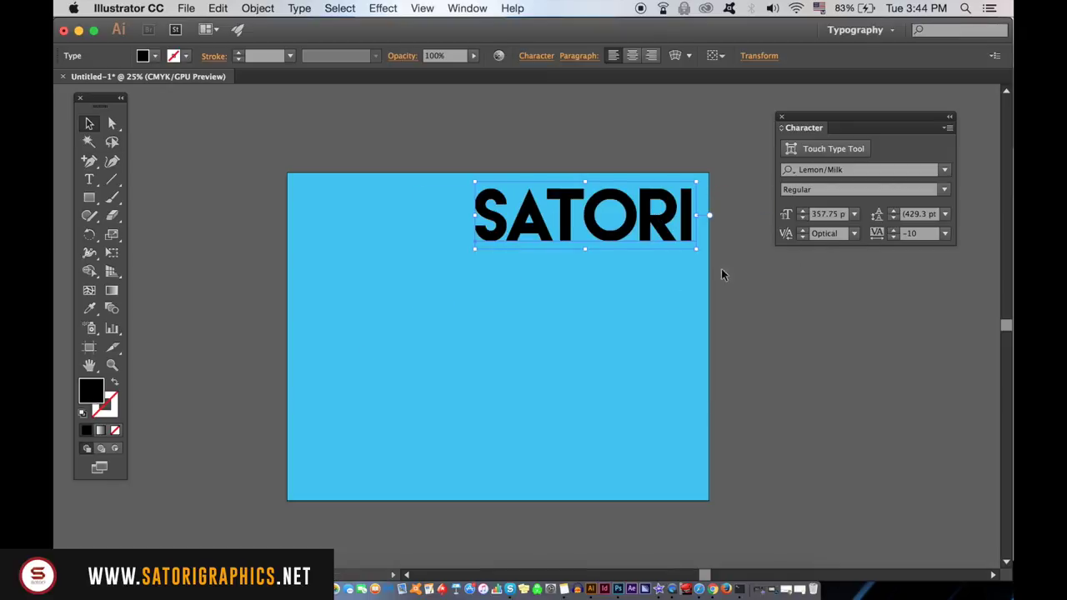
{"action": "double_click", "coordinate": [94, 394]}
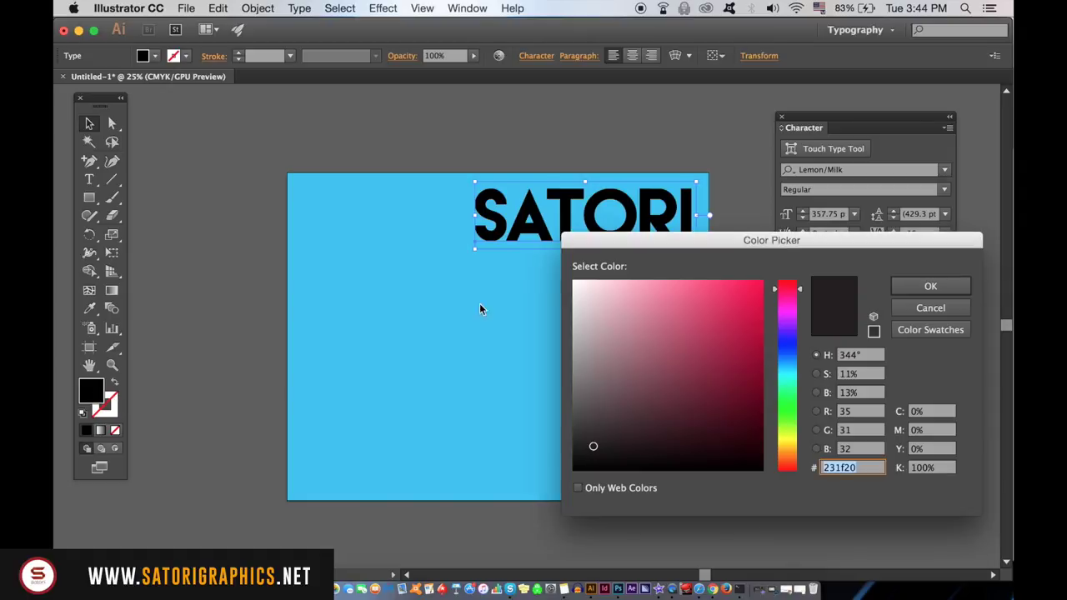
{"action": "left_click_drag", "start_coordinate": [595, 309], "coordinate": [566, 272]}
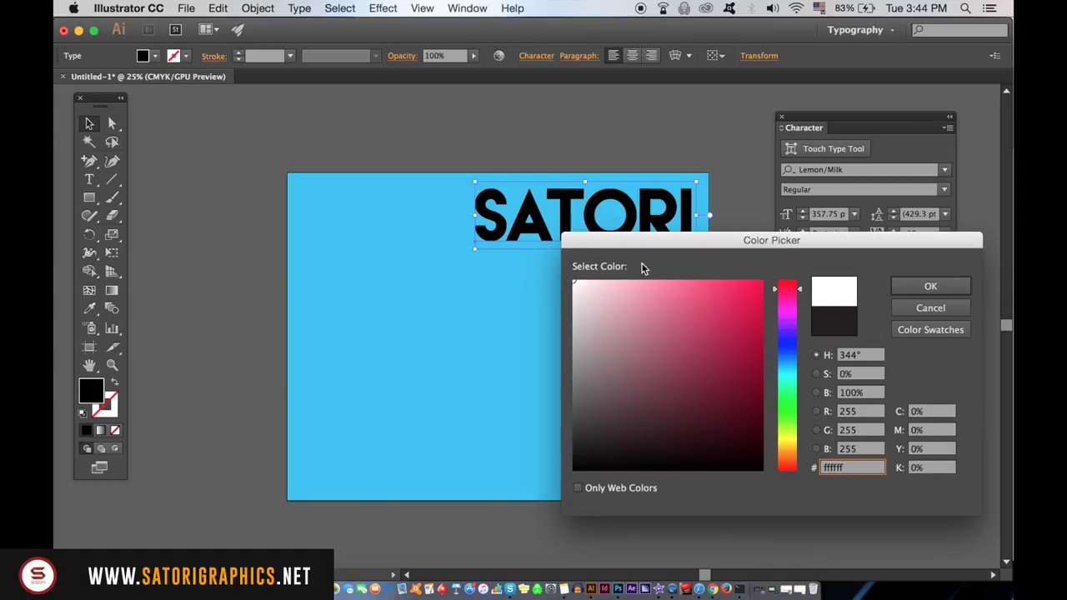
{"action": "left_click", "coordinate": [925, 286]}
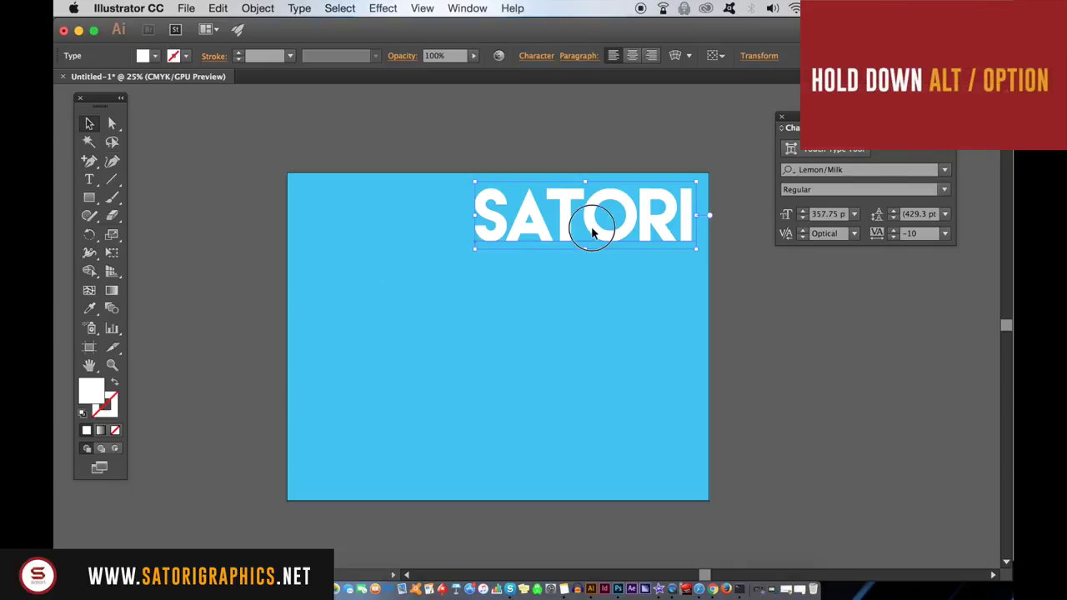
Step: Park a filled SATORI copy above-left of the artboard and turn the original into a 2 pt outline
{"action": "left_click_drag", "start_coordinate": [617, 225], "coordinate": [283, 154]}
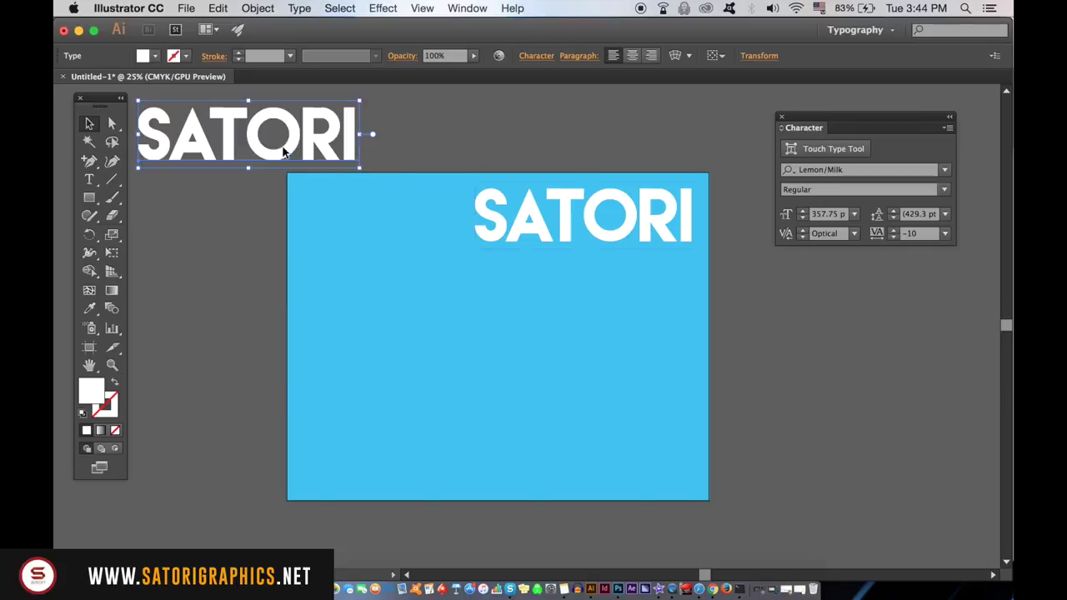
{"action": "left_click", "coordinate": [570, 231]}
{"action": "left_click", "coordinate": [114, 384]}
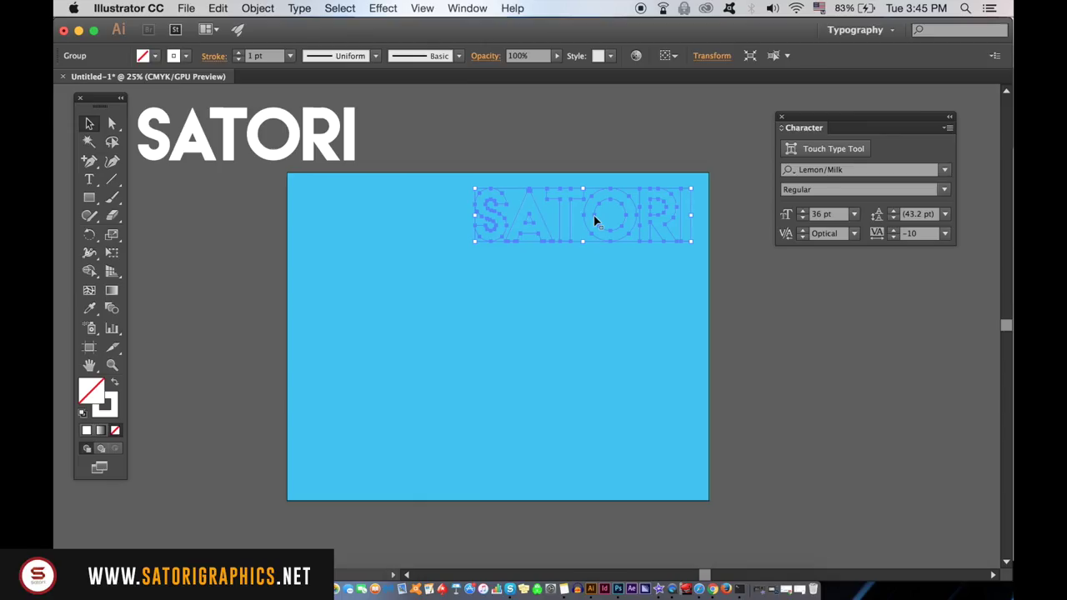
{"action": "left_click", "coordinate": [240, 53]}
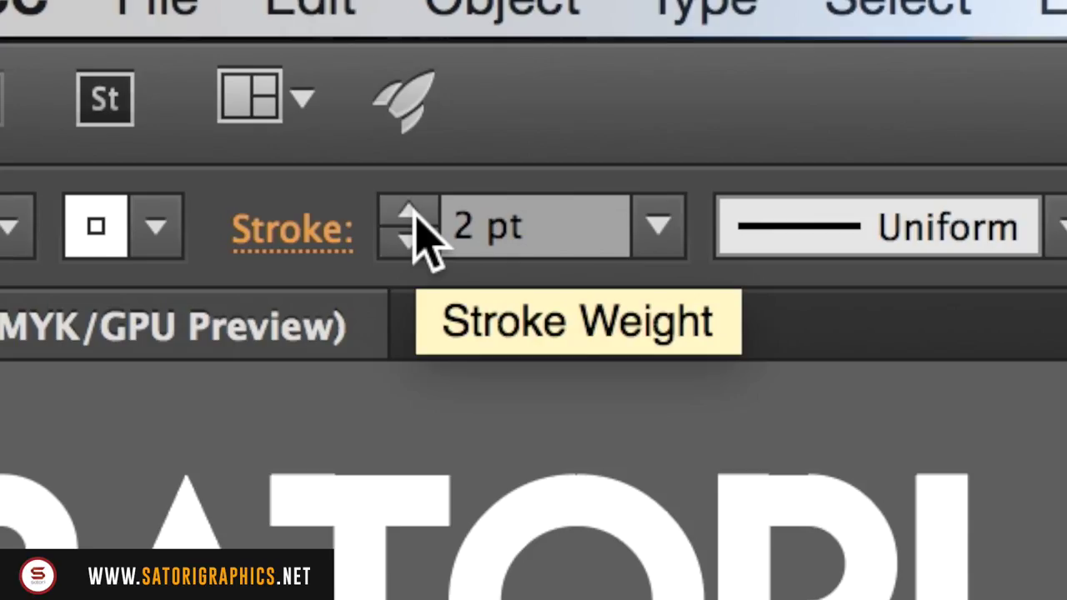
{"action": "left_click", "coordinate": [414, 219]}
{"action": "left_click", "coordinate": [478, 129]}
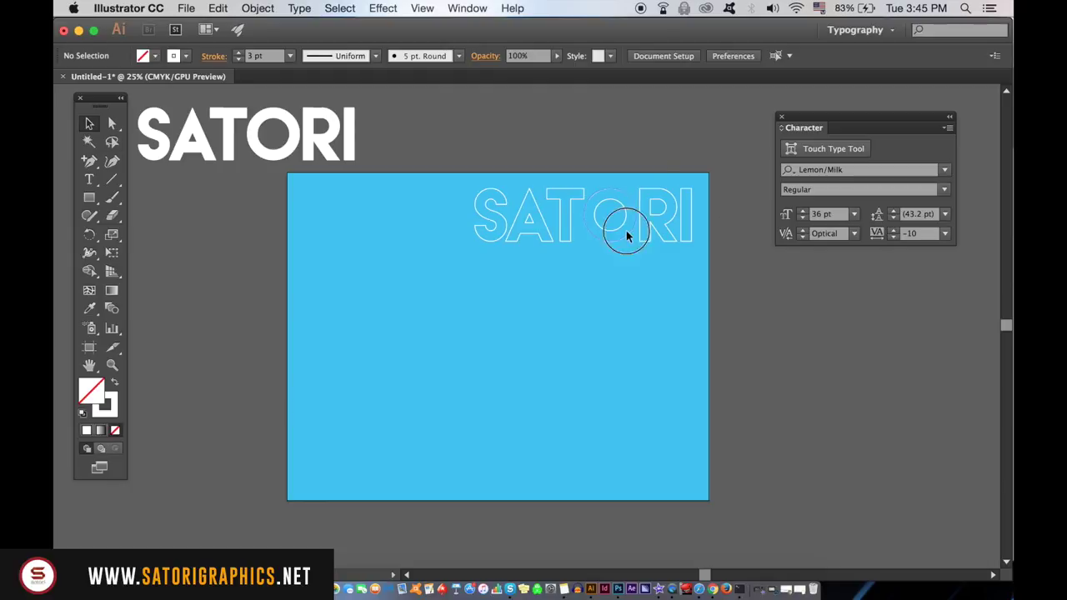
{"action": "left_click", "coordinate": [625, 235]}
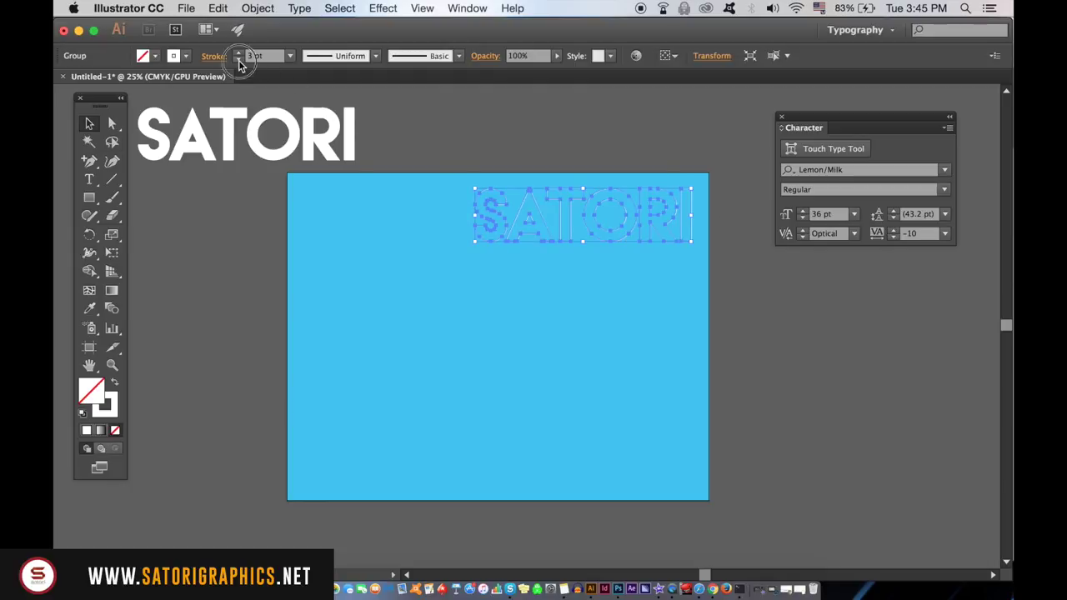
{"action": "left_click", "coordinate": [238, 59]}
{"action": "left_click", "coordinate": [454, 100]}
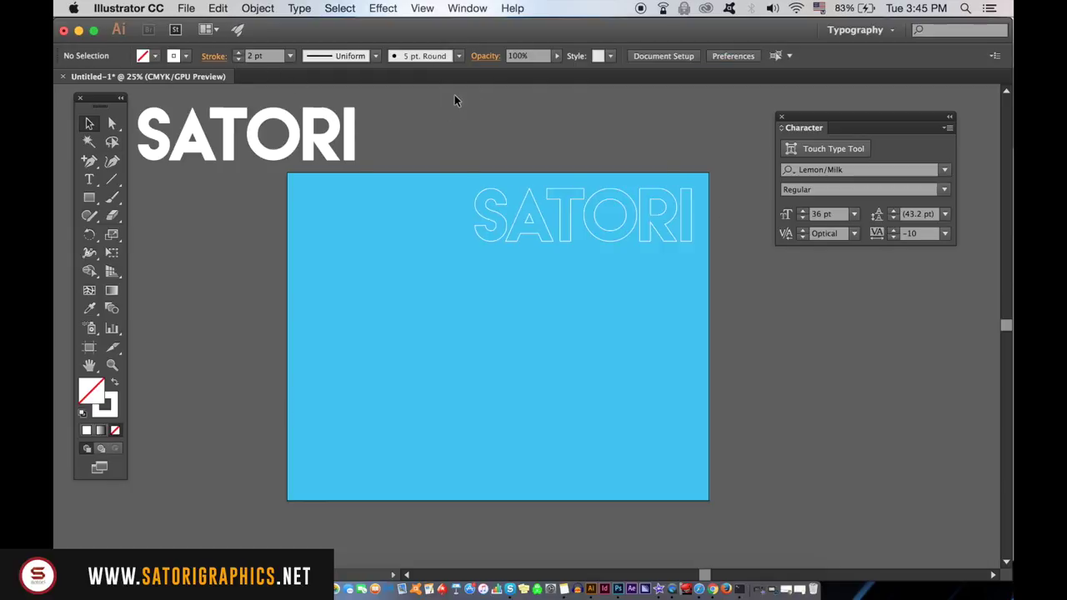
Step: Alt-drag a copy of the outlined SATORI to the bottom-left and select both outlines
{"action": "left_click", "coordinate": [638, 215]}
{"action": "left_click_drag", "start_coordinate": [533, 318], "coordinate": [459, 460]}
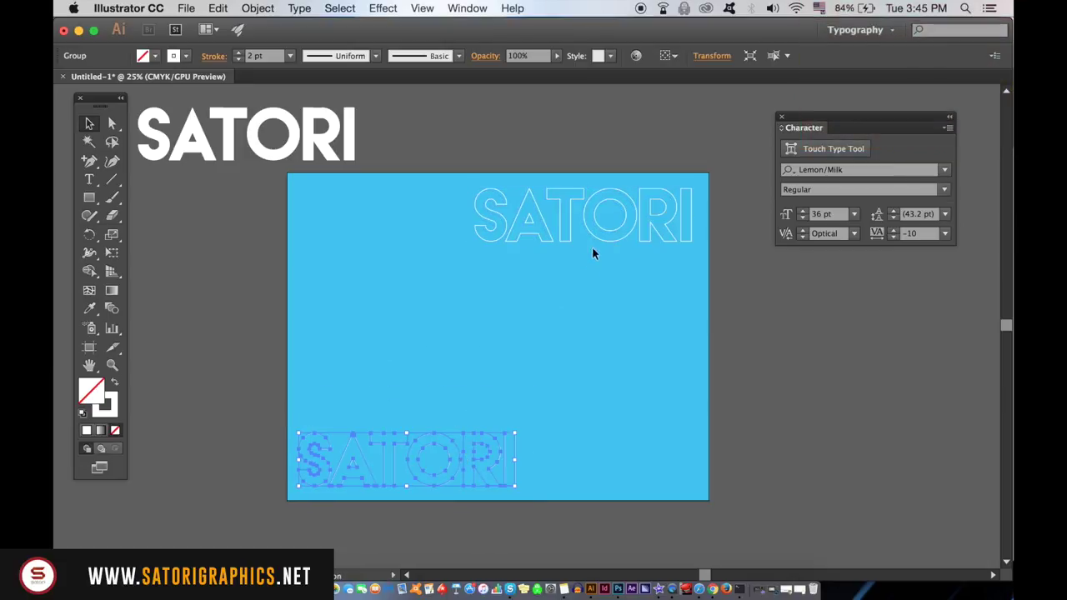
{"action": "left_click", "coordinate": [621, 225], "text": "shift"}
{"action": "left_click", "coordinate": [265, 8]}
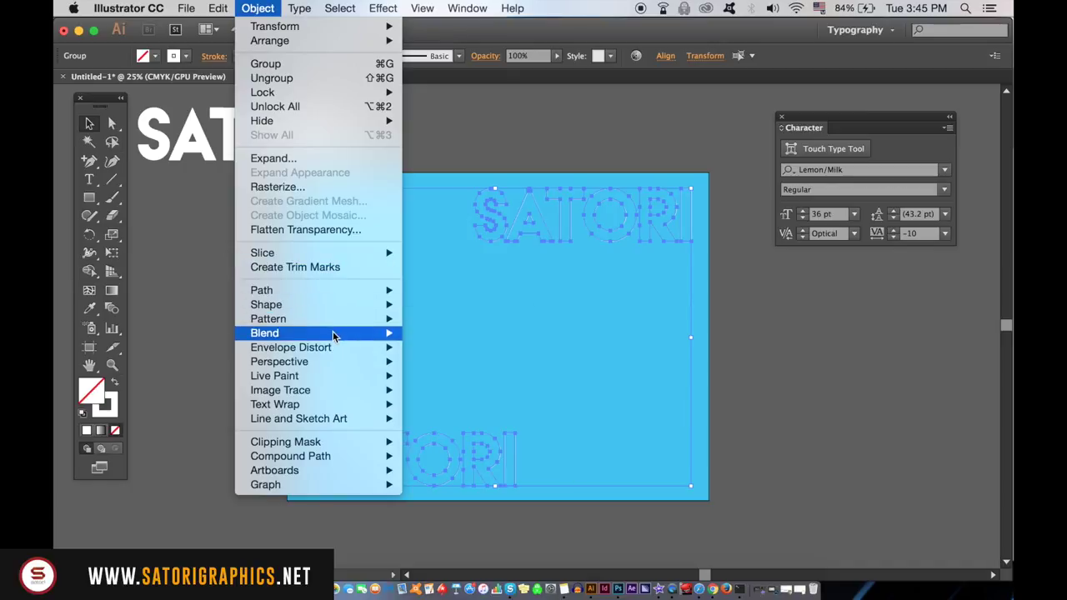
Step: Set Blend Options to 30 specified steps and make the blend between the two outlines
{"action": "mouse_move", "coordinate": [332, 332]}
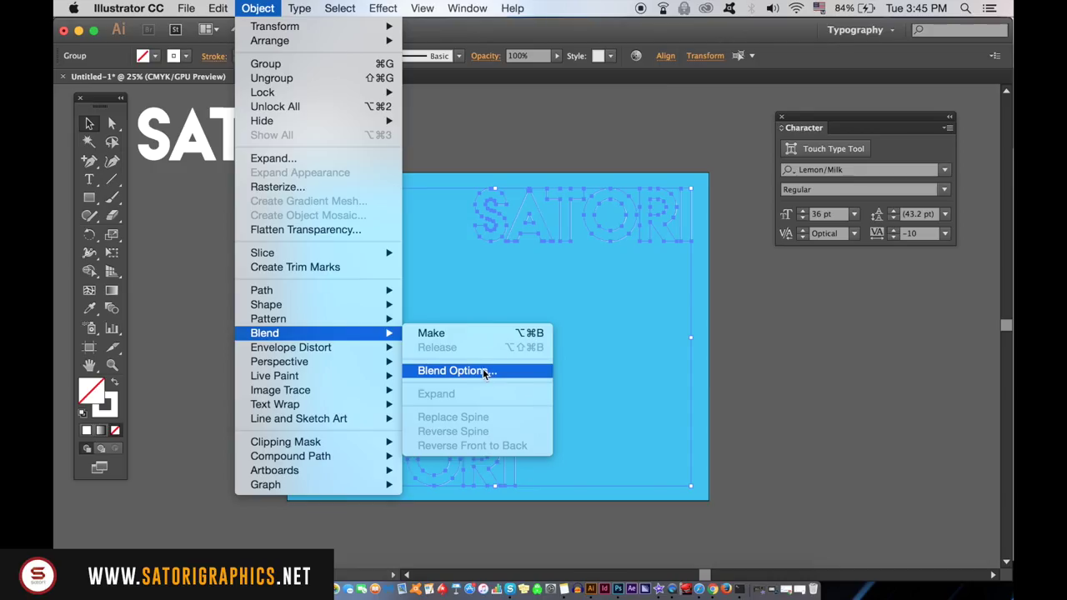
{"action": "left_click", "coordinate": [798, 238]}
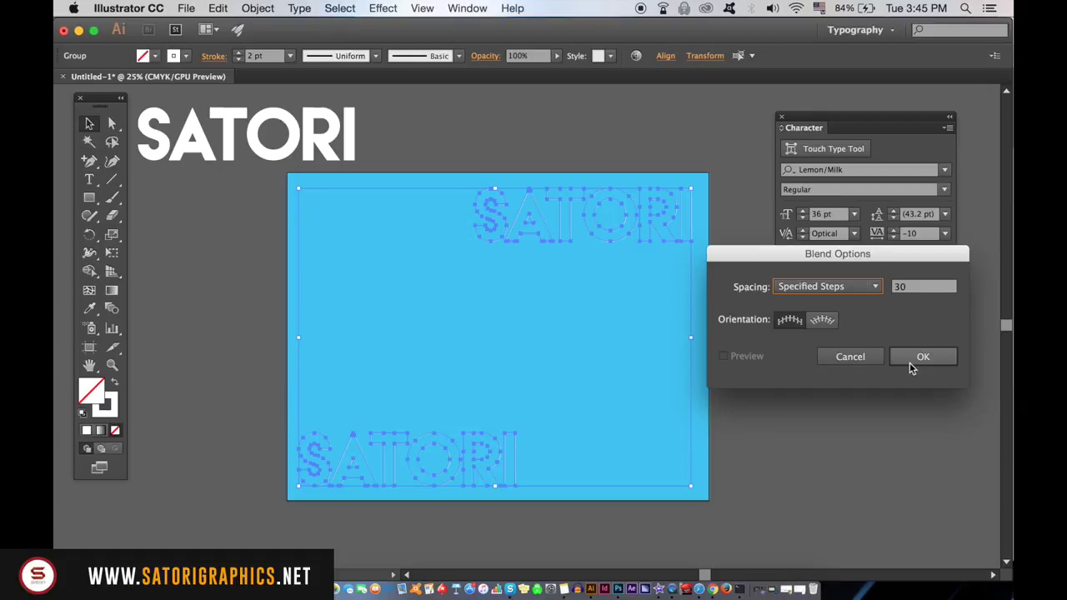
{"action": "left_click", "coordinate": [914, 357]}
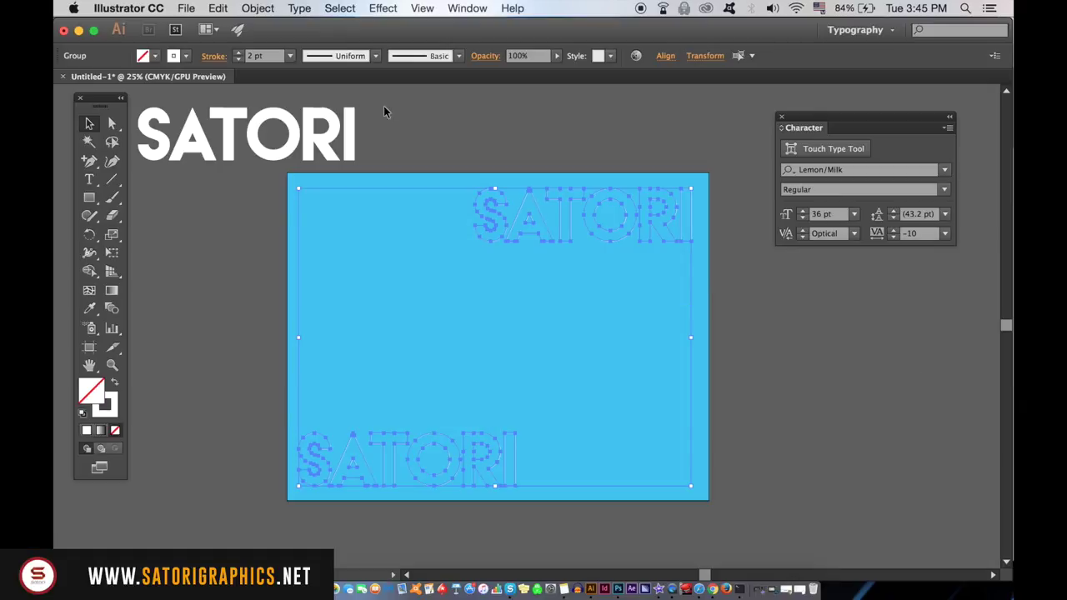
{"action": "left_click", "coordinate": [250, 8]}
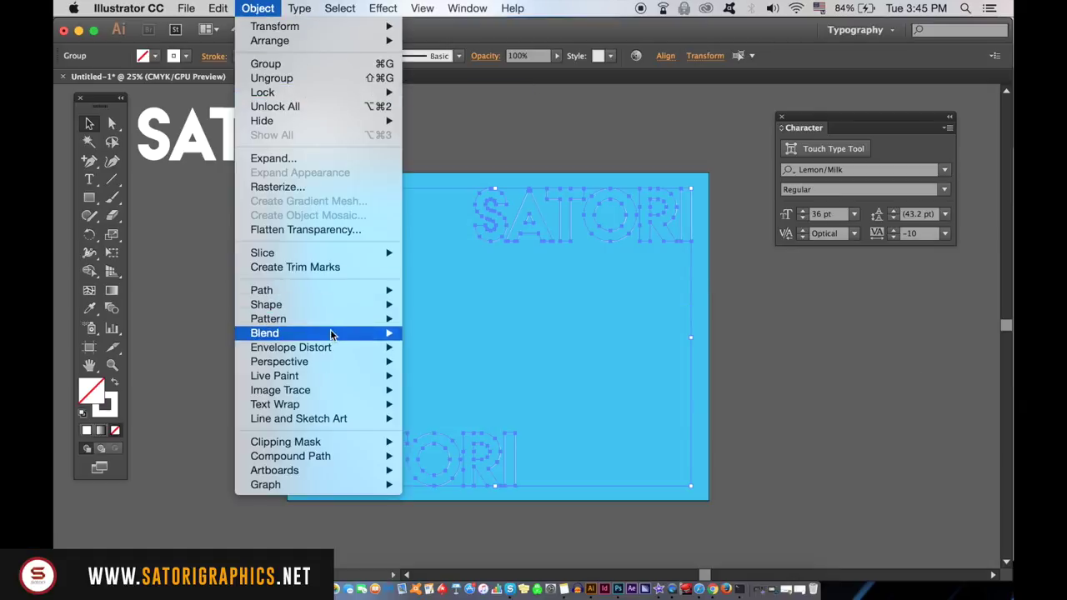
{"action": "mouse_move", "coordinate": [333, 332]}
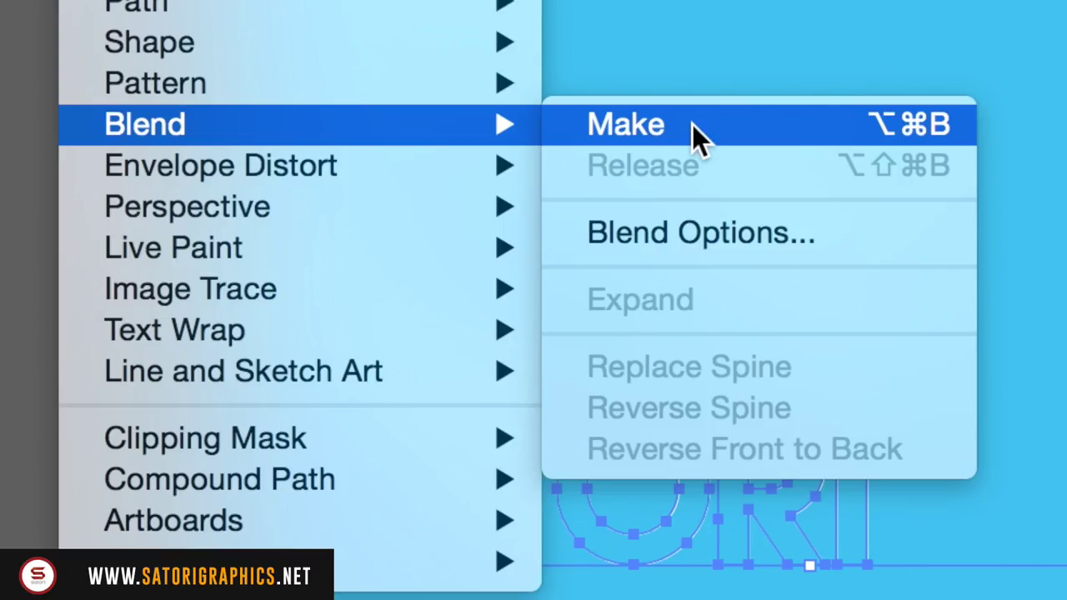
{"action": "left_click", "coordinate": [692, 124]}
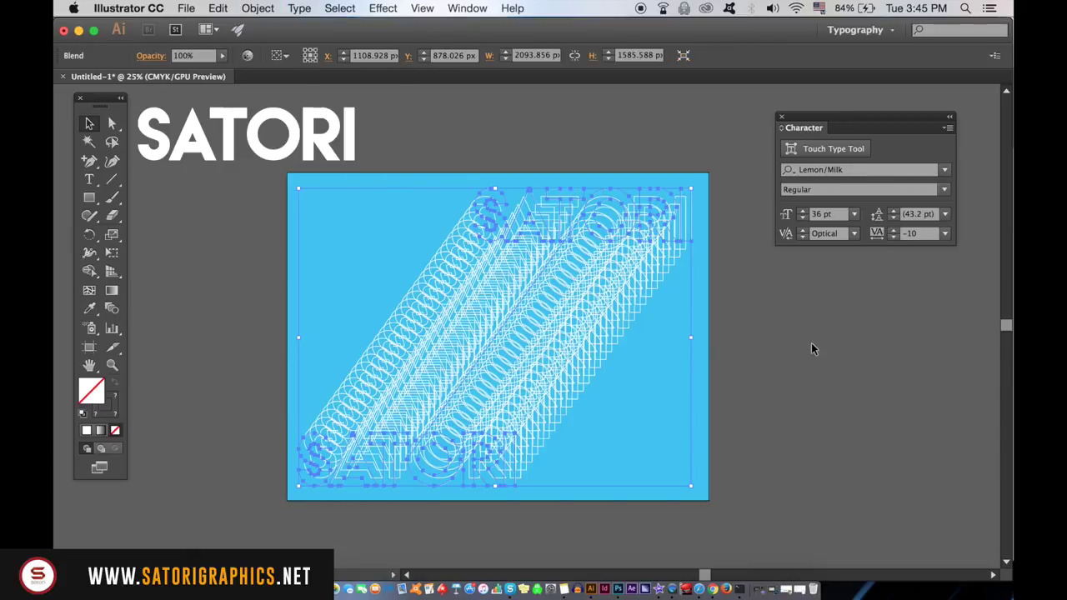
{"action": "left_click", "coordinate": [813, 348]}
{"action": "key", "text": "super+minus"}
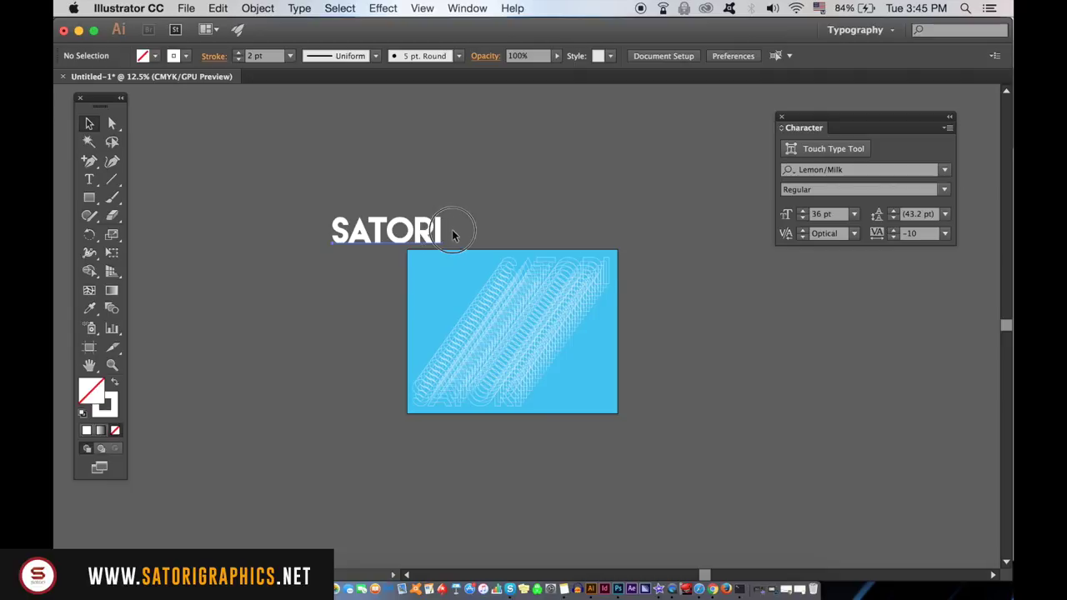
Step: Move the solid white SATORI copy onto the artboard's top-right above the outline trail
{"action": "left_click_drag", "start_coordinate": [452, 234], "coordinate": [620, 275]}
{"action": "left_click", "coordinate": [690, 299]}
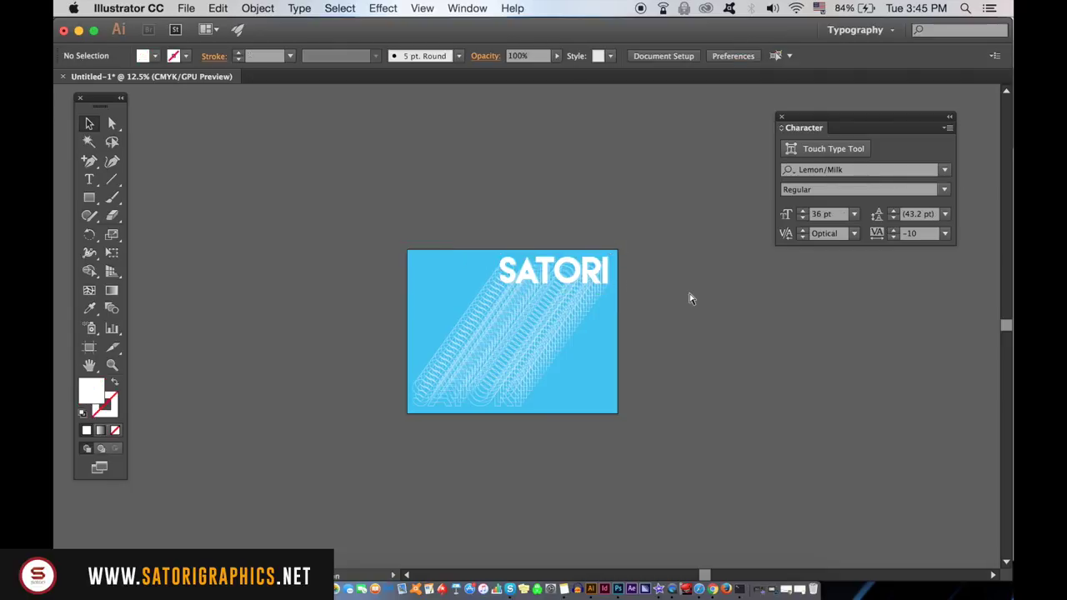
{"action": "key", "text": "super+equal"}
{"action": "key", "text": "super+equal"}
{"action": "key", "text": "super+equal"}
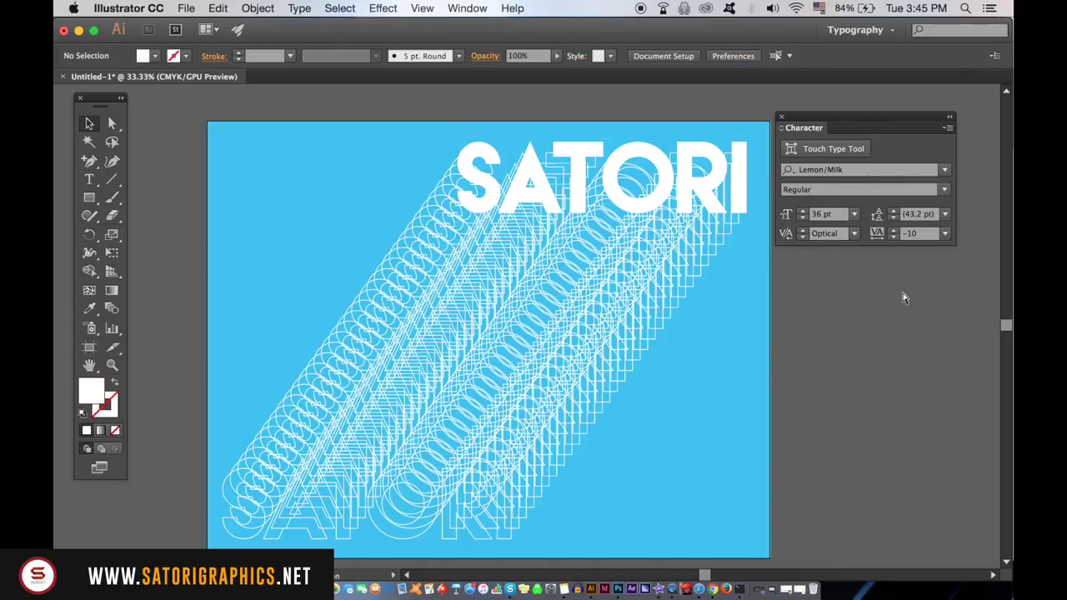